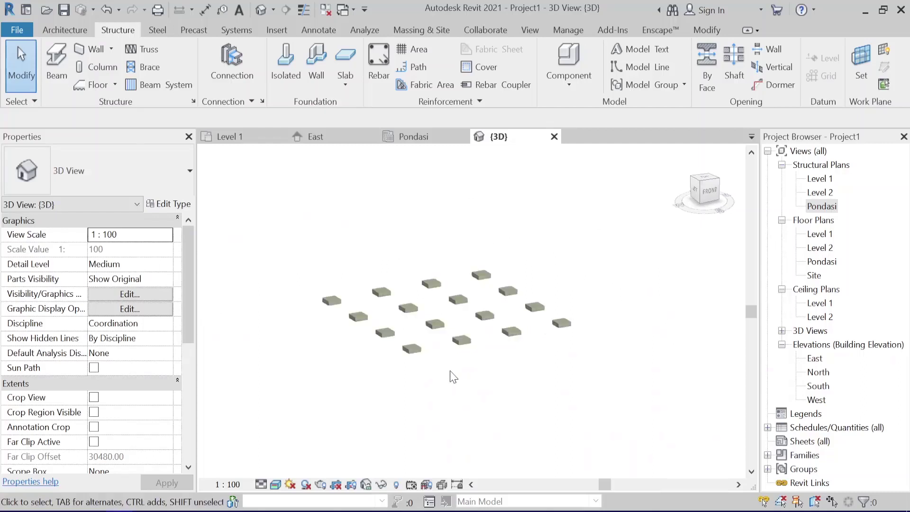
# Step: Zoom in on the 3D preview of the finished footing layout
pyautogui.scroll(2, 417, 369)
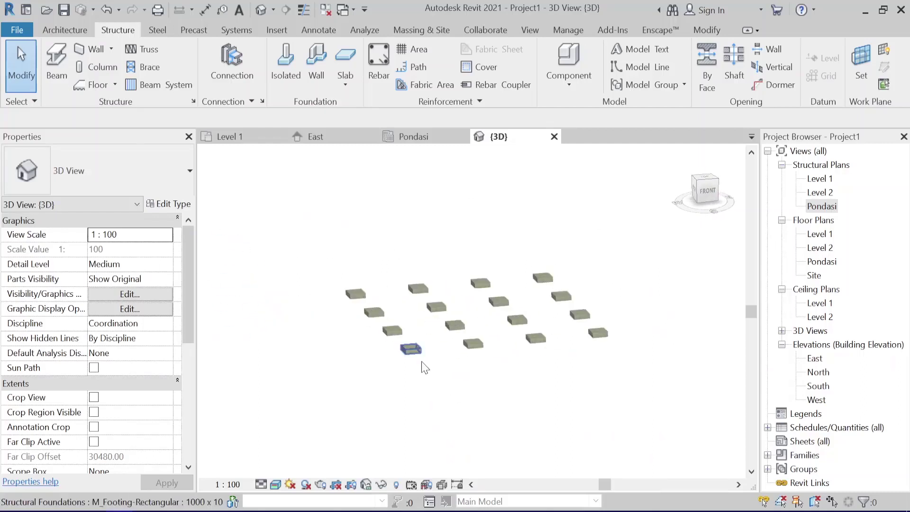
pyautogui.scroll(2, 475, 392)
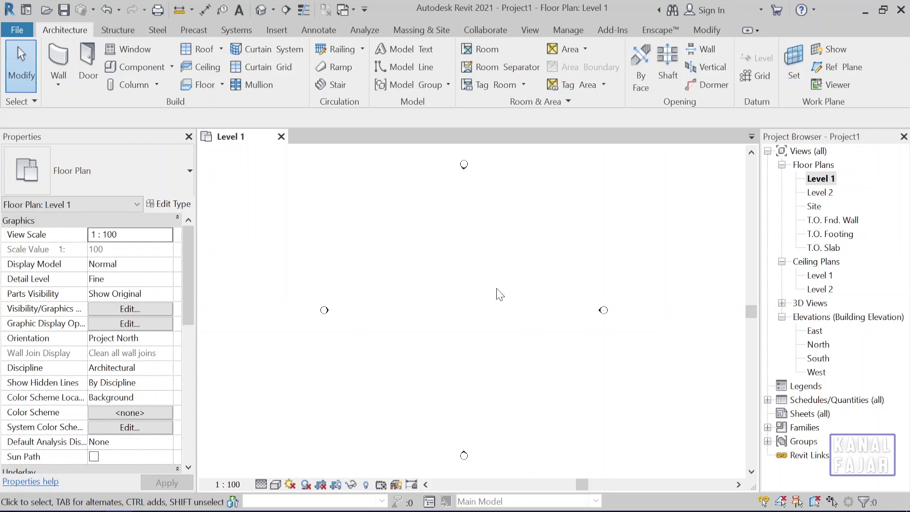
# Step: Draw the first horizontal grid line, grid 1, on the Level 1 plan
pyautogui.click(128, 28)
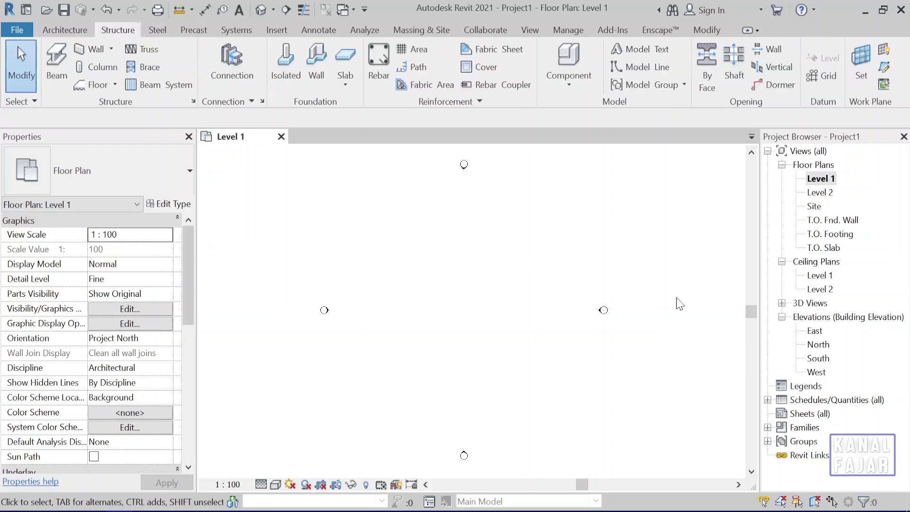
pyautogui.click(829, 77)
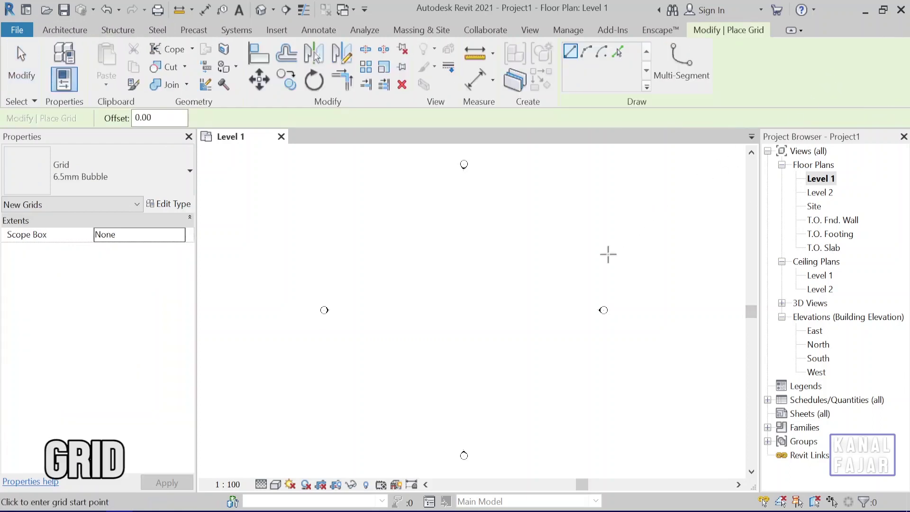
pyautogui.scroll(2, 498, 271)
pyautogui.click(539, 245)
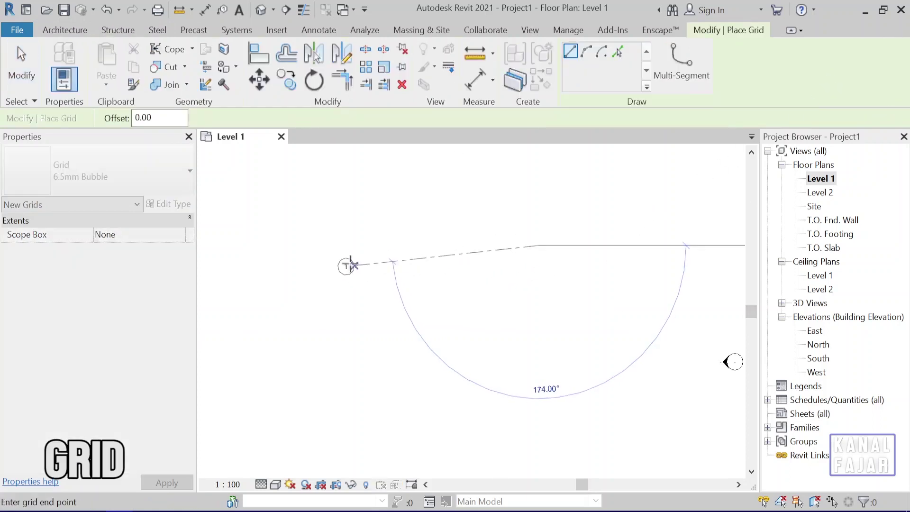
pyautogui.click(326, 245)
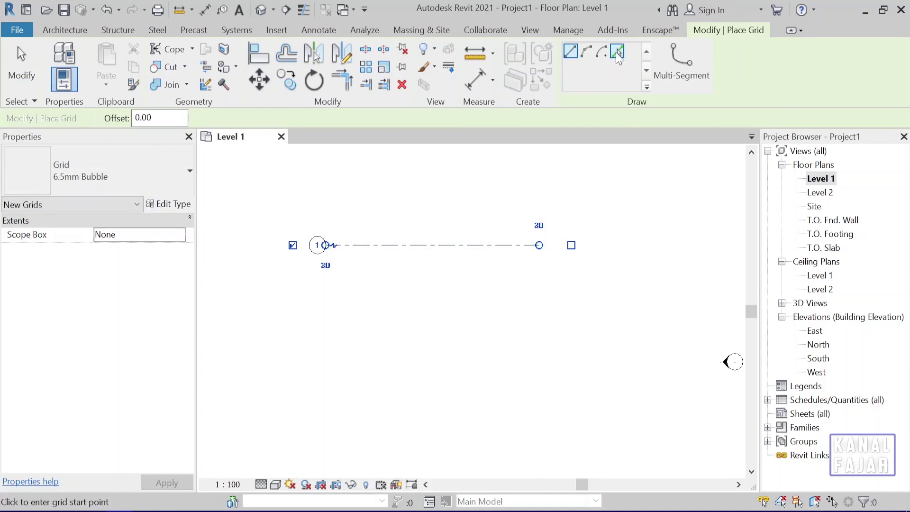
# Step: Create grids 2, 3 and 4 below grid 1 using Pick Lines with a 400 offset
pyautogui.click(615, 52)
pyautogui.click(164, 118)
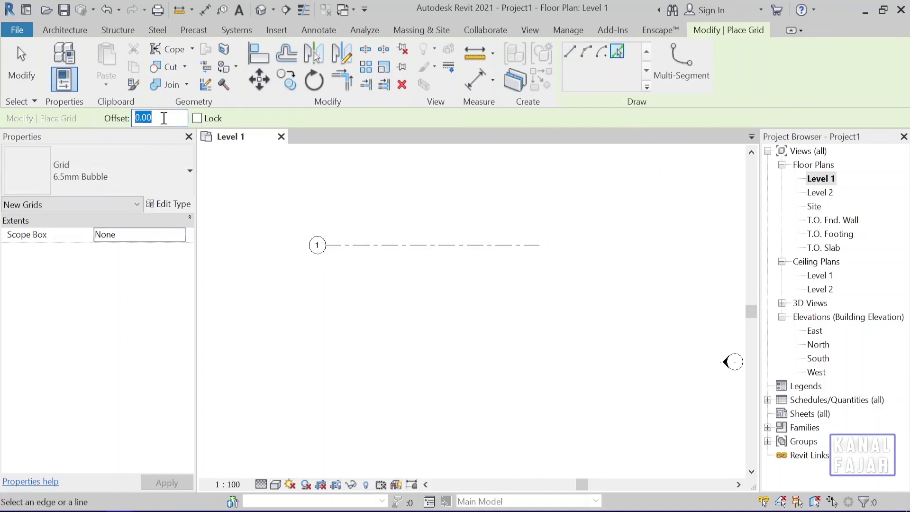
pyautogui.write('400')
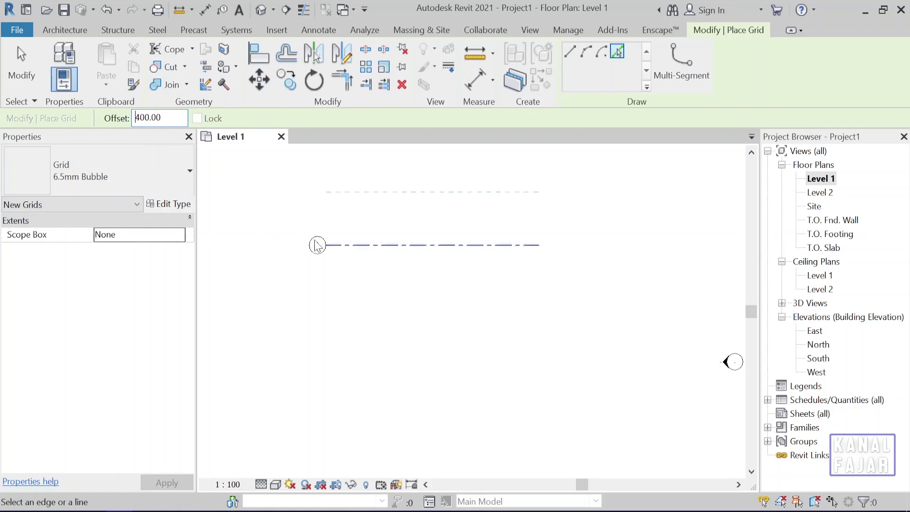
pyautogui.click(383, 250)
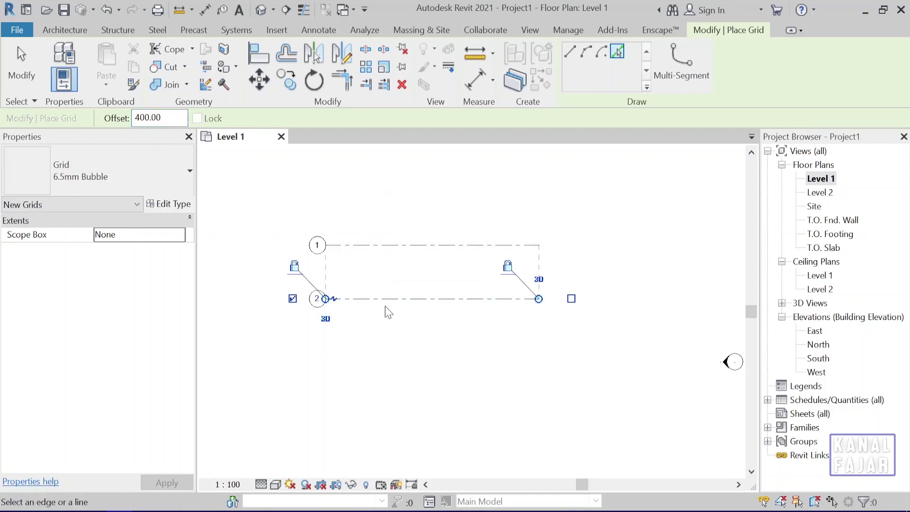
pyautogui.click(386, 302)
pyautogui.click(388, 353)
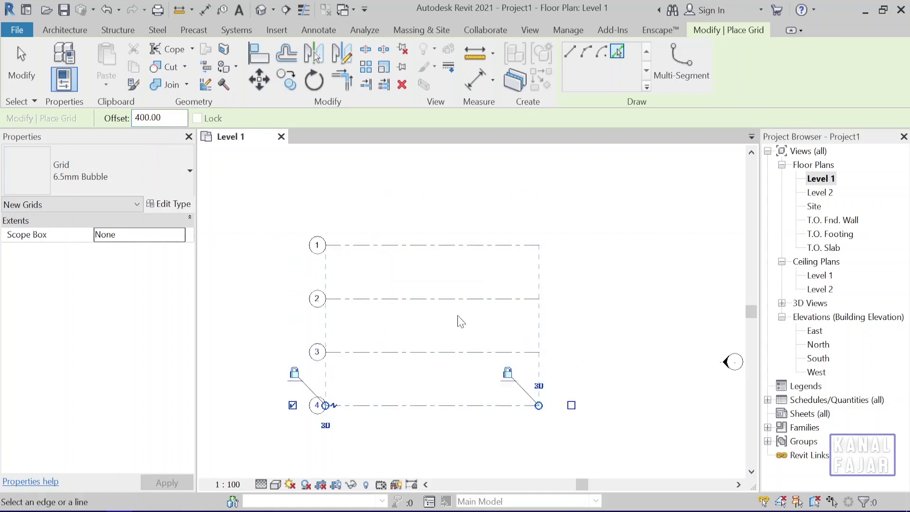
pyautogui.click(571, 53)
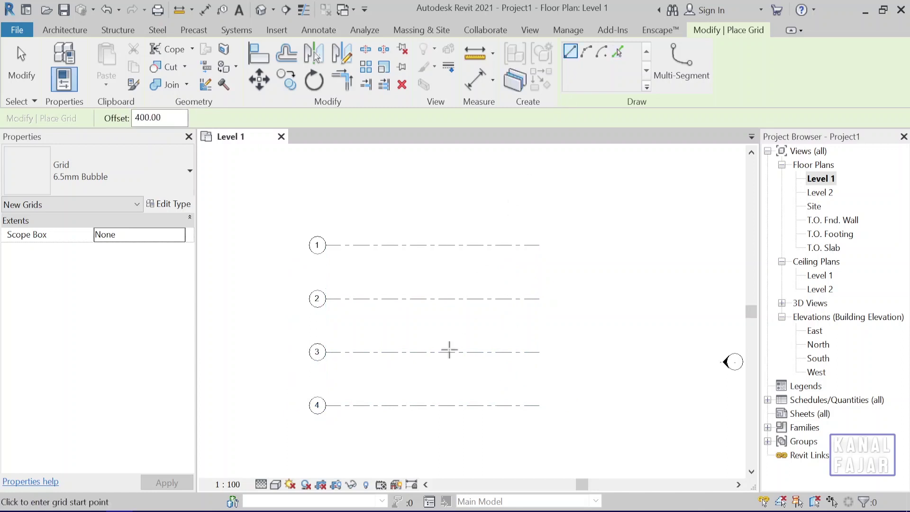
pyautogui.moveTo(449, 350); pyautogui.dragTo(457, 326, button='middle')
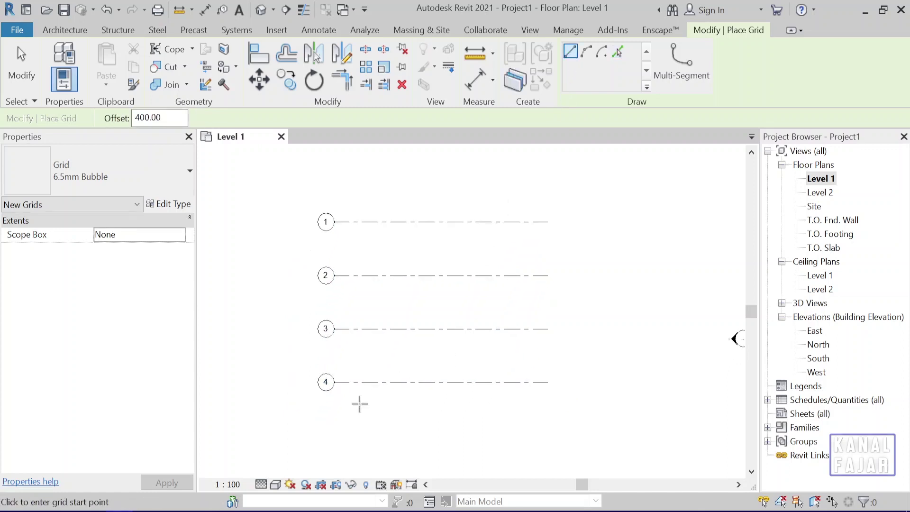
# Step: Reset the offset to 0, draw a vertical grid across grids 1–4, and label it A
pyautogui.doubleClick(174, 118)
pyautogui.write('0')
pyautogui.click(362, 406)
pyautogui.click(362, 195)
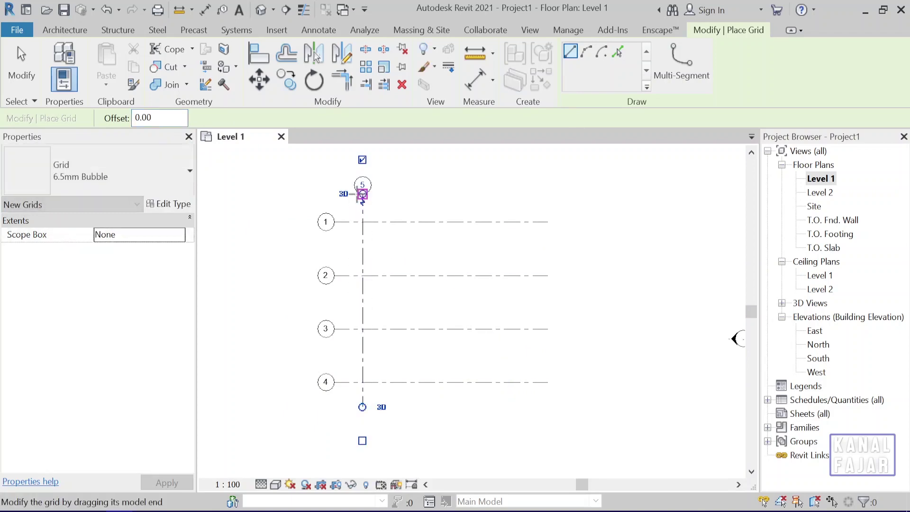
pyautogui.scroll(2, 363, 189)
pyautogui.press('Escape')
pyautogui.press('Escape')
pyautogui.click(368, 190)
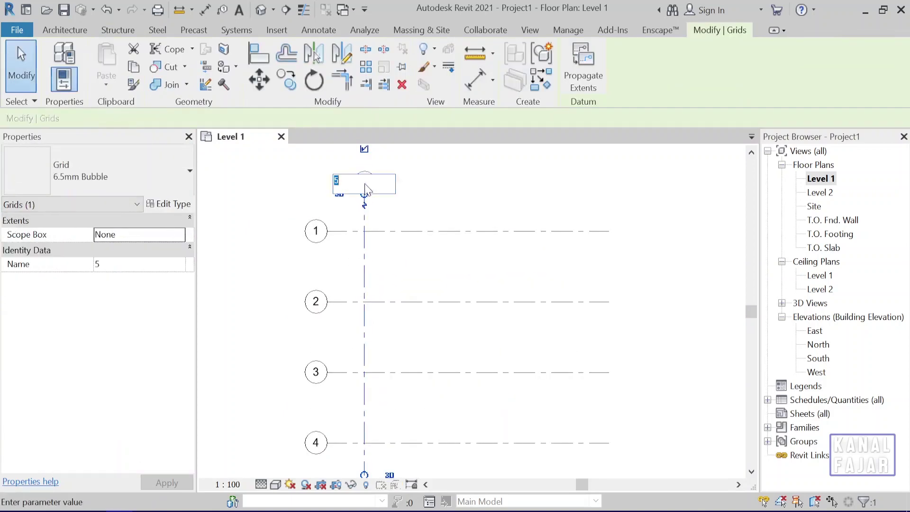
pyautogui.write('A')
pyautogui.click(477, 198)
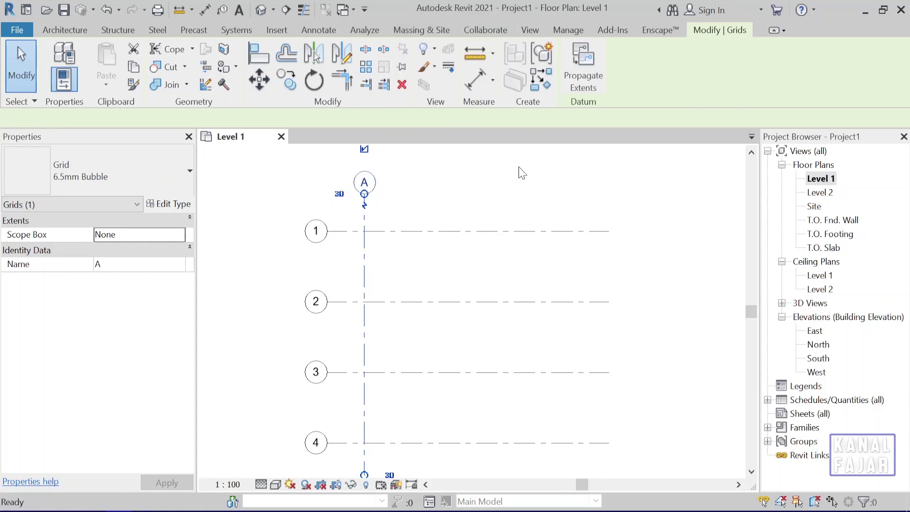
# Step: Create grids B, C and D to the right of A using Pick Lines with a 400 offset
pyautogui.press('g')
pyautogui.press('r')
pyautogui.click(617, 53)
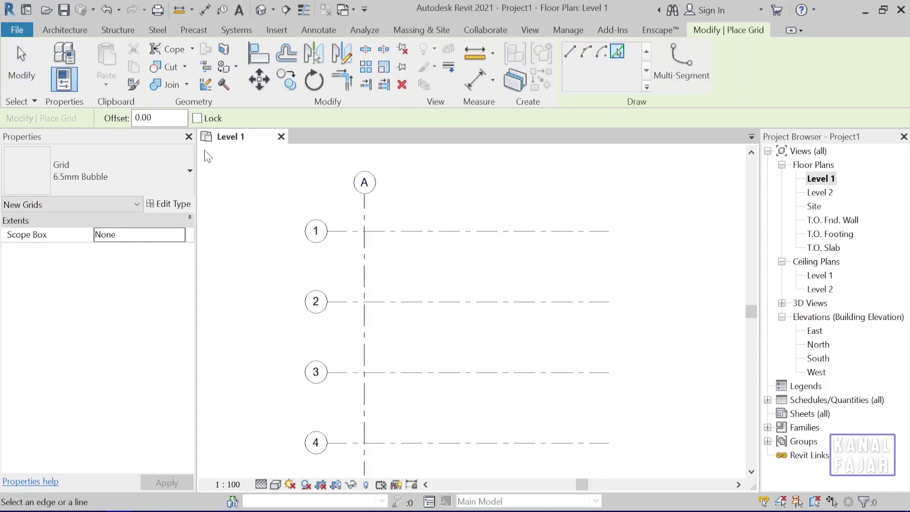
pyautogui.doubleClick(173, 117)
pyautogui.write('4')
pyautogui.press('Return')
pyautogui.click(373, 274)
pyautogui.click(433, 278)
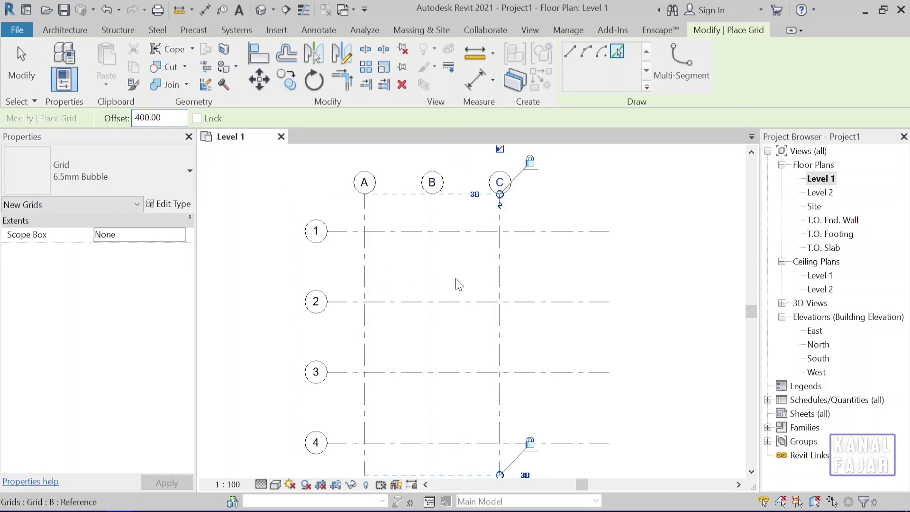
pyautogui.click(504, 286)
# Step: Zoom out and select all eight grid lines to check the layout
pyautogui.scroll(-3, 531, 303)
pyautogui.scroll(-2, 569, 327)
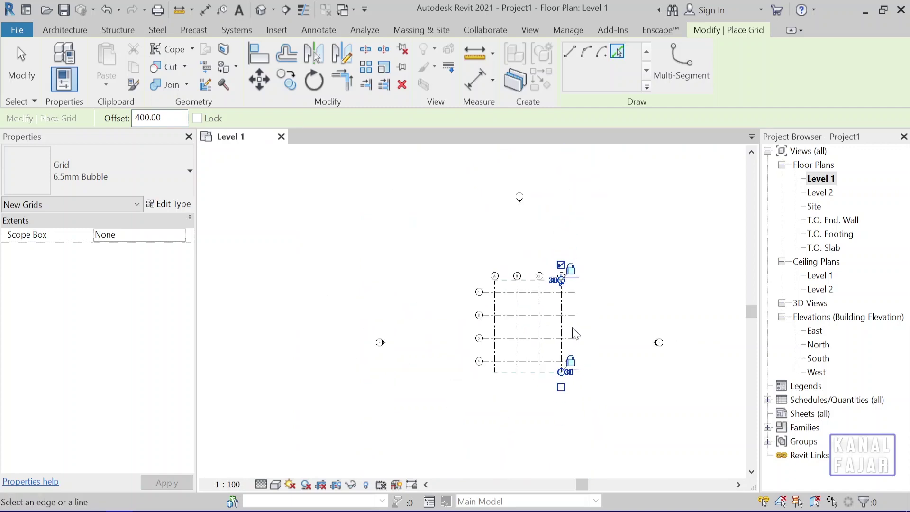
pyautogui.press('Escape')
pyautogui.press('Escape')
pyautogui.scroll(3, 571, 320)
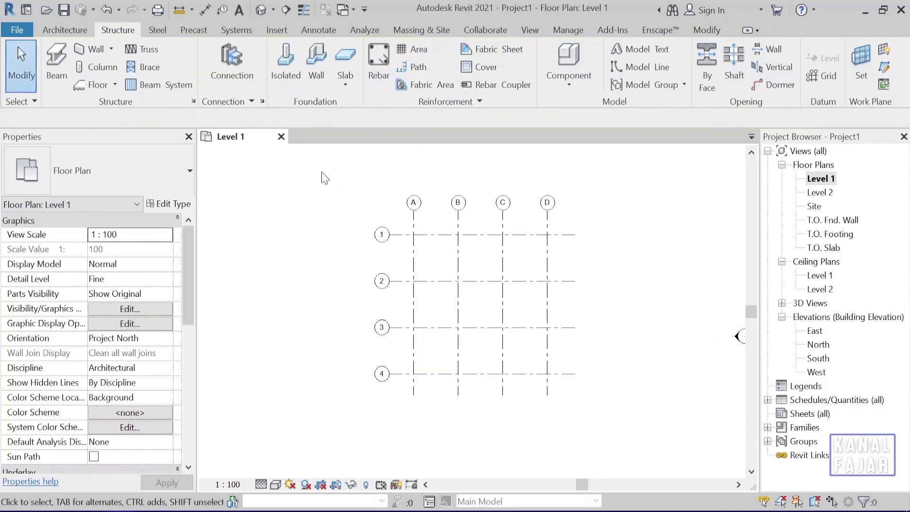
pyautogui.moveTo(318, 176)
pyautogui.mouseDown()
pyautogui.moveTo(493, 334)
pyautogui.moveTo(609, 422)
pyautogui.mouseUp()
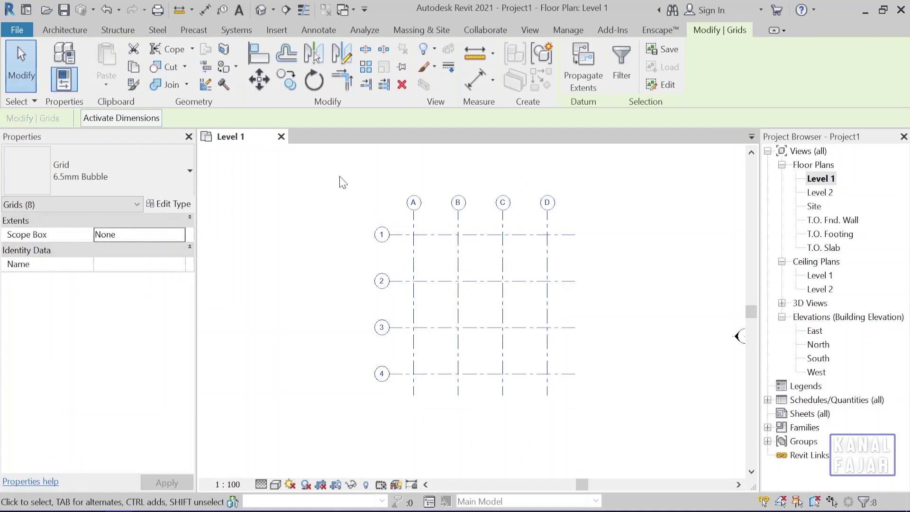
pyautogui.press('Escape')
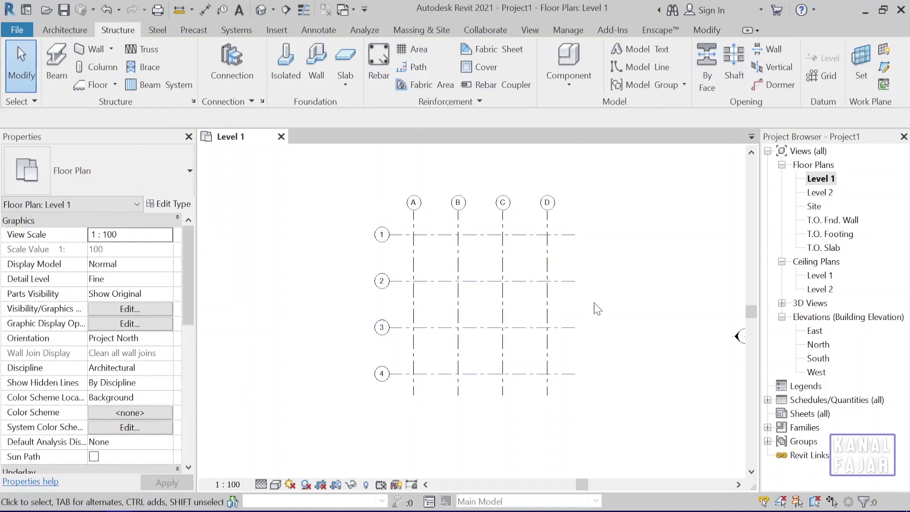
# Step: In the East elevation, delete the T.O. Slab, T.O. Footing and B.O. Footing levels
pyautogui.doubleClick(815, 331)
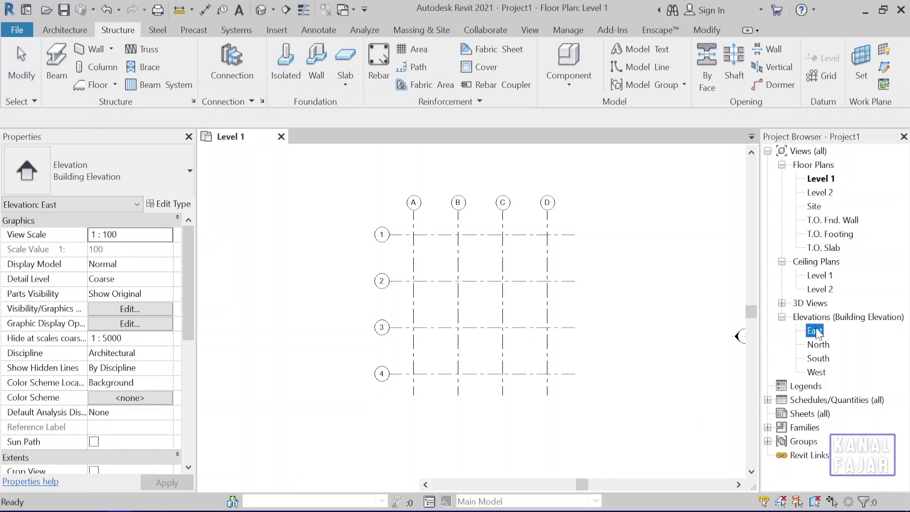
pyautogui.moveTo(605, 389); pyautogui.dragTo(497, 342, button='middle')
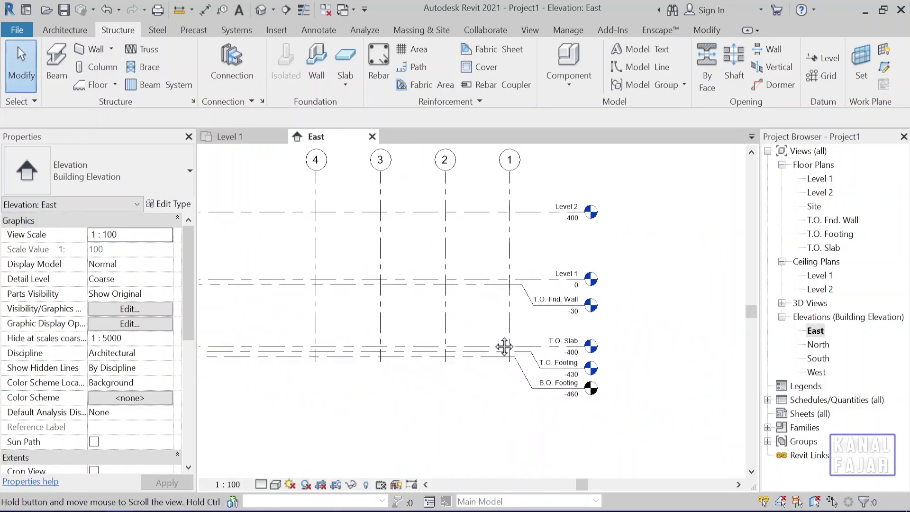
pyautogui.scroll(1, 590, 368)
pyautogui.moveTo(632, 431); pyautogui.dragTo(529, 323)
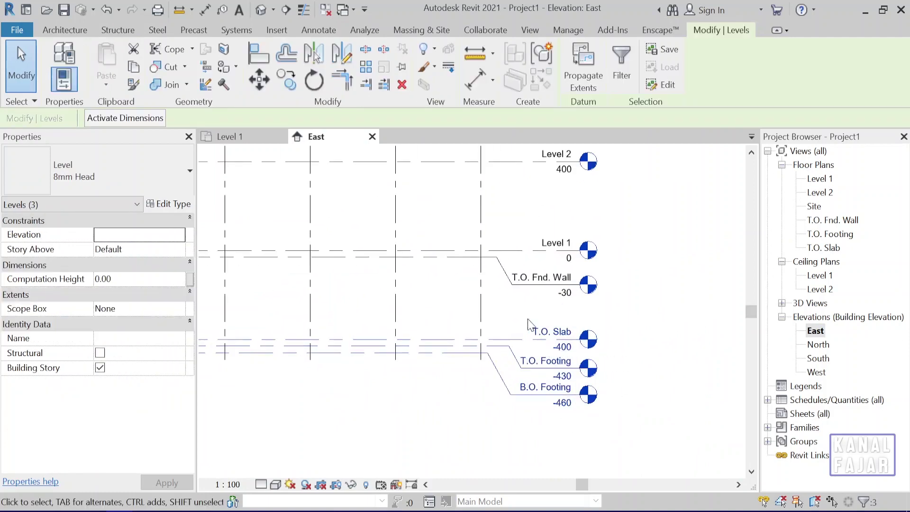
pyautogui.press('Delete')
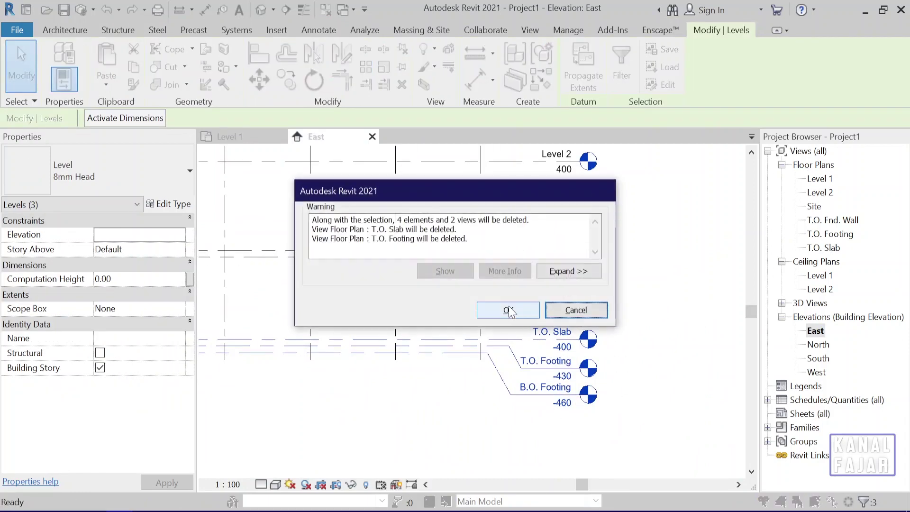
pyautogui.click(509, 311)
# Step: Rename the T.O. Fnd. Wall level to 'Pondasi'
pyautogui.scroll(2, 517, 312)
pyautogui.click(528, 268)
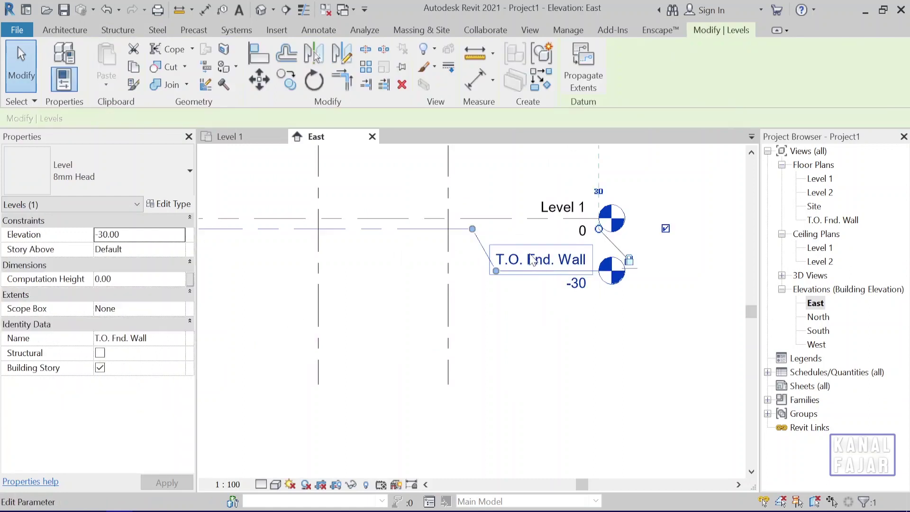
pyautogui.press('capslock')
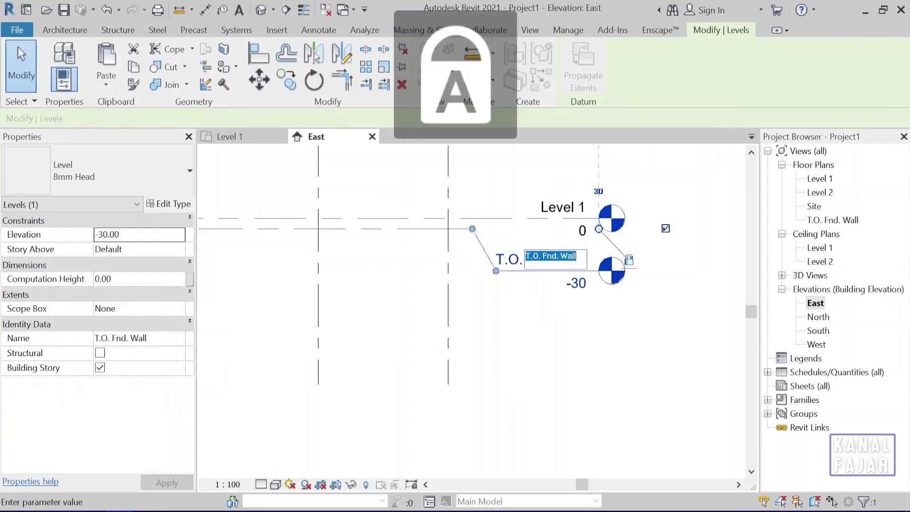
pyautogui.write('PO')
pyautogui.press('BackSpace')
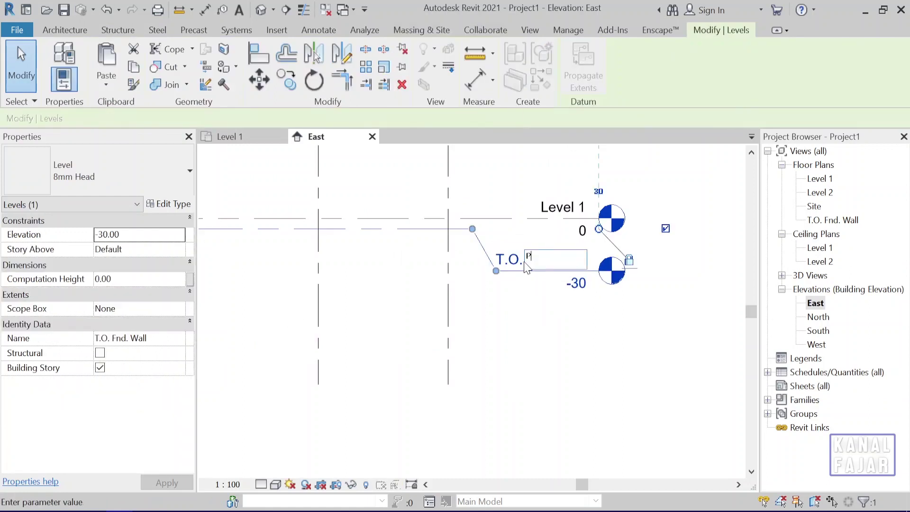
pyautogui.press('capslock')
pyautogui.write('ondasi')
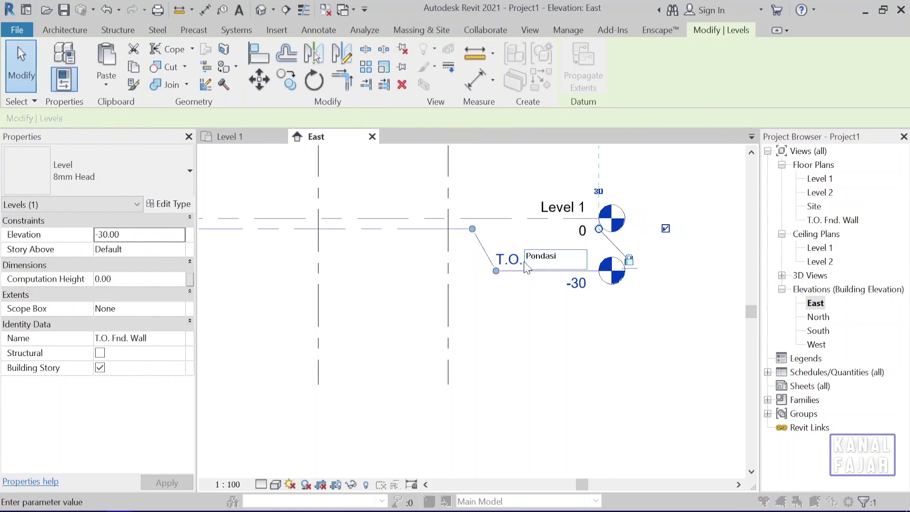
pyautogui.press('Return')
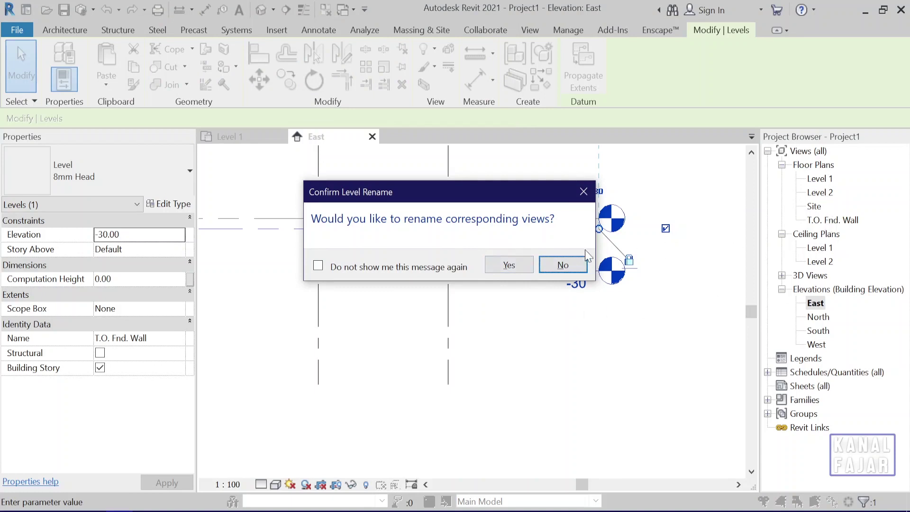
# Step: Rename the matching views too, then set the Pondasi level elevation to -200
pyautogui.click(506, 265)
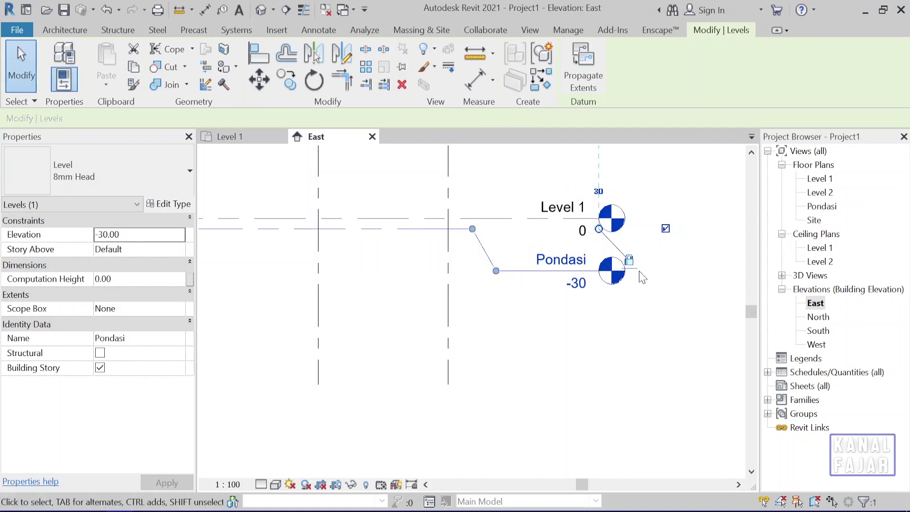
pyautogui.click(576, 283)
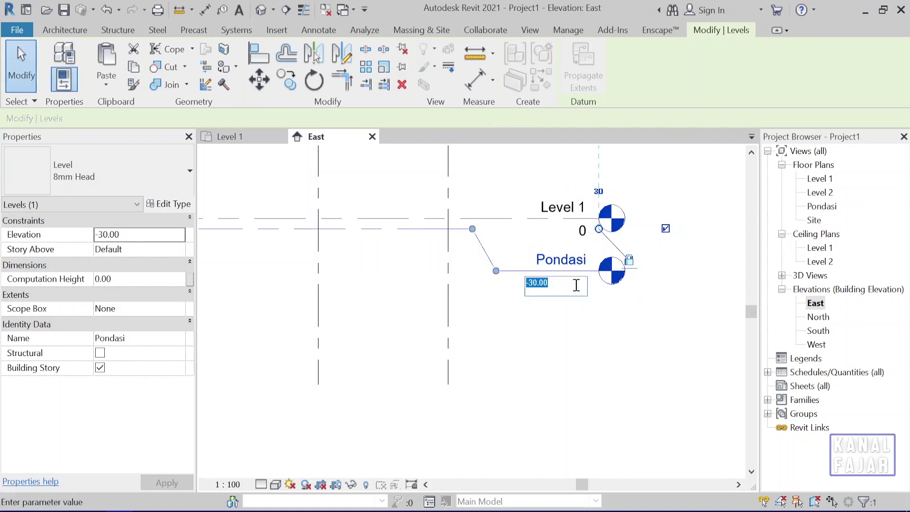
pyautogui.press('BackSpace')
pyautogui.press('Return')
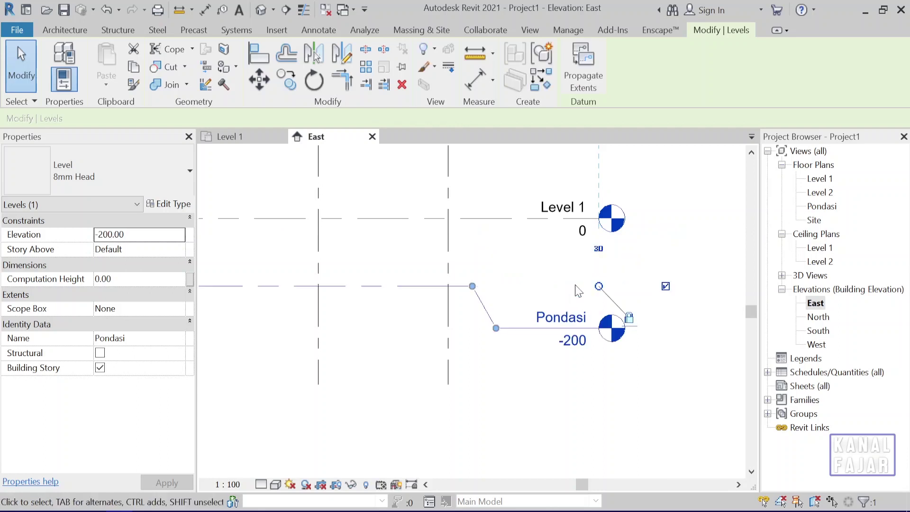
pyautogui.click(579, 290)
pyautogui.scroll(-3, 481, 353)
pyautogui.scroll(-2, 481, 353)
pyautogui.moveTo(452, 361); pyautogui.dragTo(507, 397, button='middle')
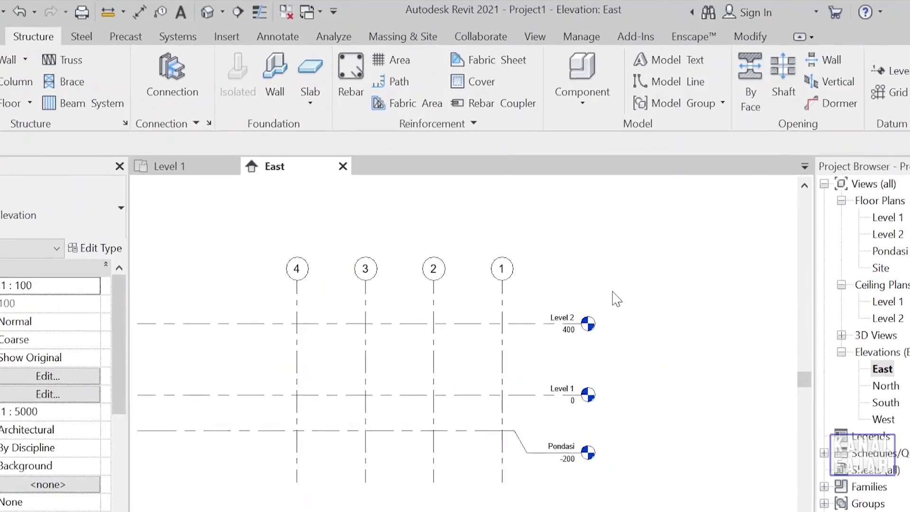
# Step: Create structural plan views for Level 1, Level 2 and Pondasi
pyautogui.click(545, 62)
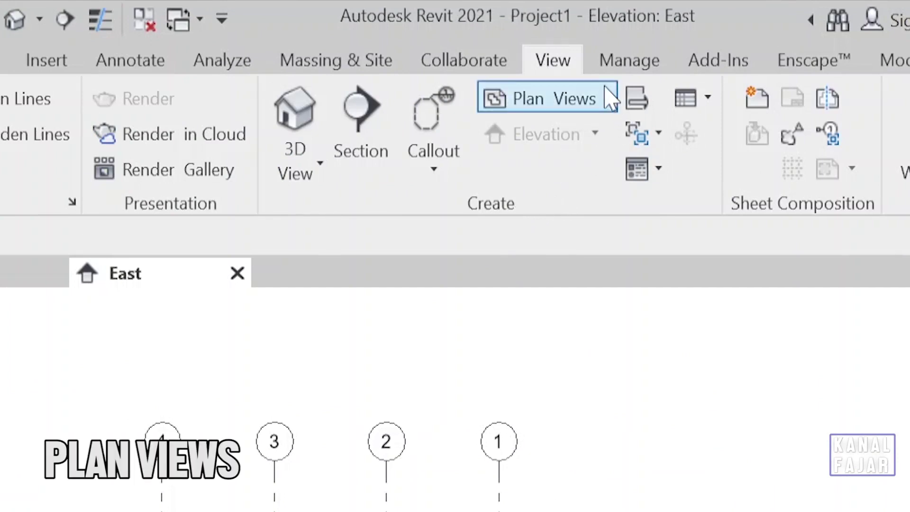
pyautogui.click(606, 95)
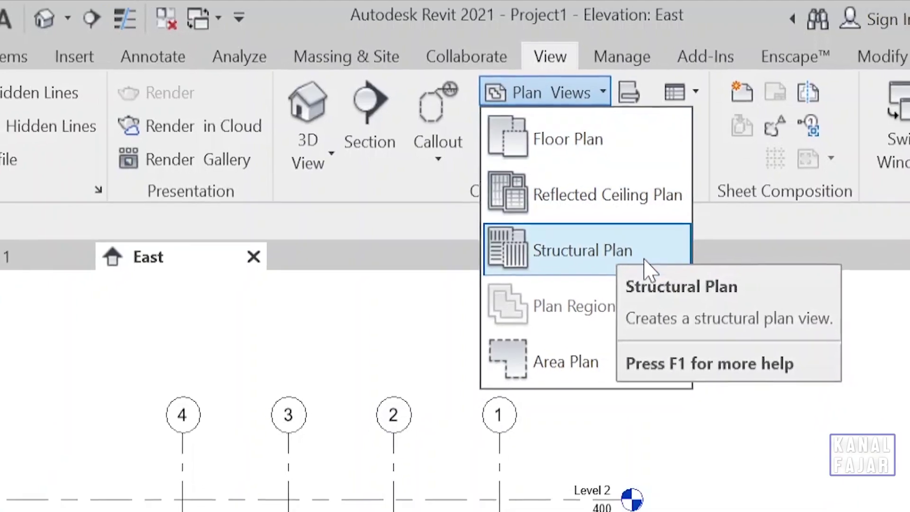
pyautogui.click(645, 268)
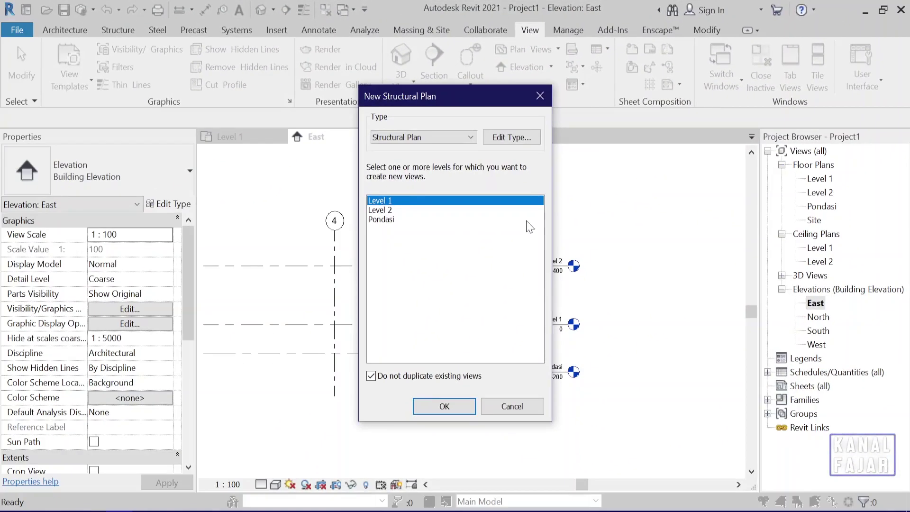
pyautogui.keyDown('shift'); pyautogui.click(387, 221); pyautogui.keyUp('shift')
pyautogui.click(456, 408)
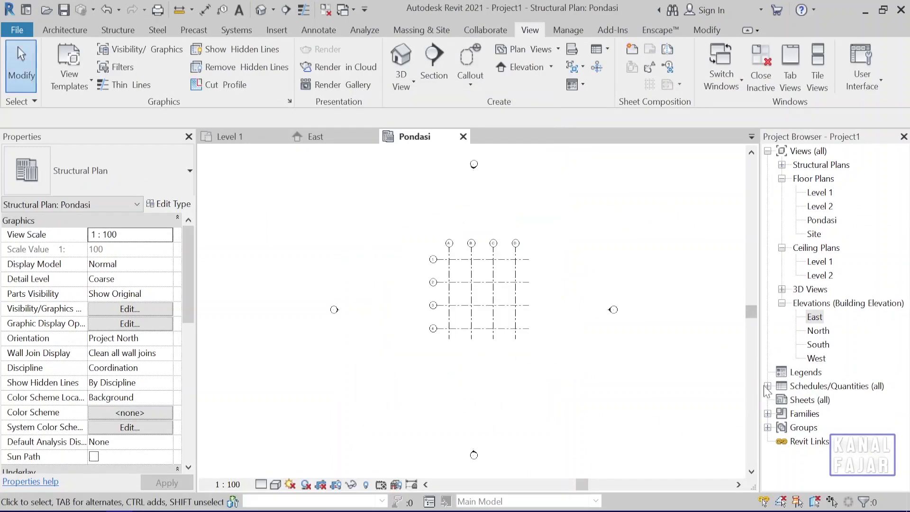
# Step: Open the Pondasi structural plan from the Project Browser and frame grids A–D and 1–4
pyautogui.click(781, 164)
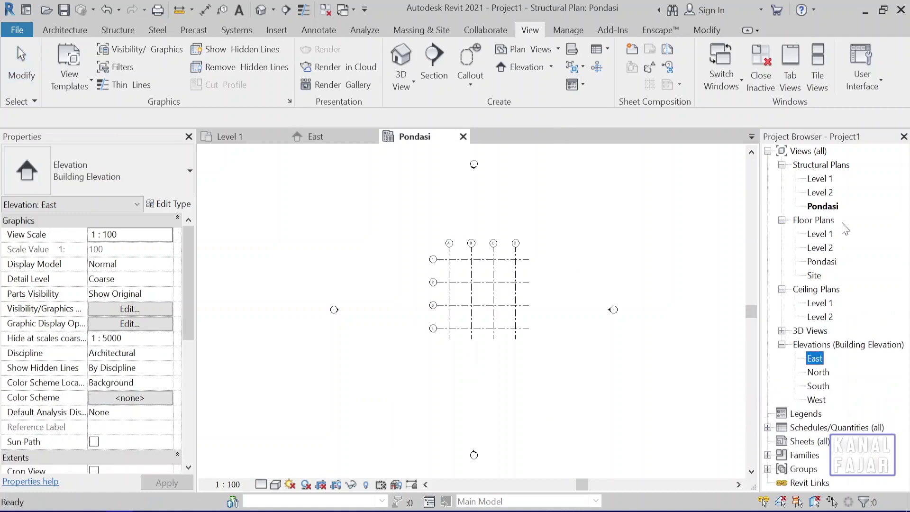
pyautogui.click(825, 178)
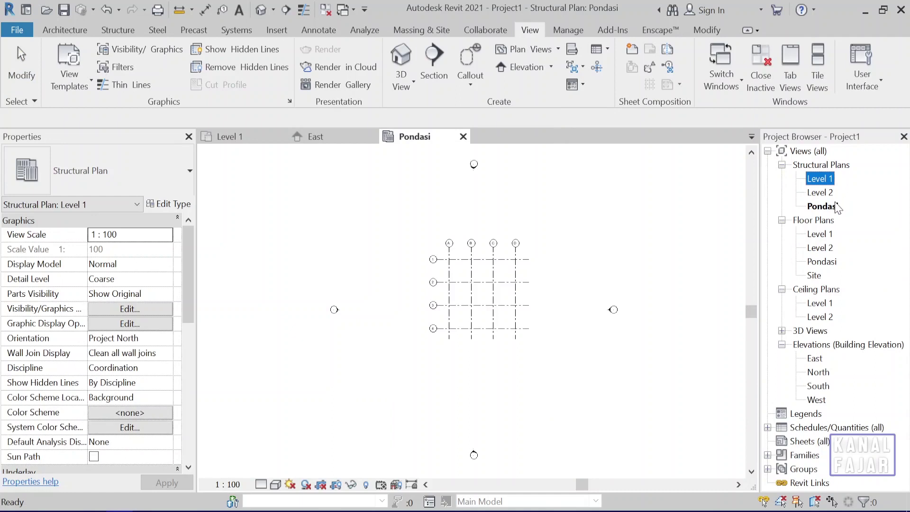
pyautogui.click(836, 205)
pyautogui.scroll(3, 491, 319)
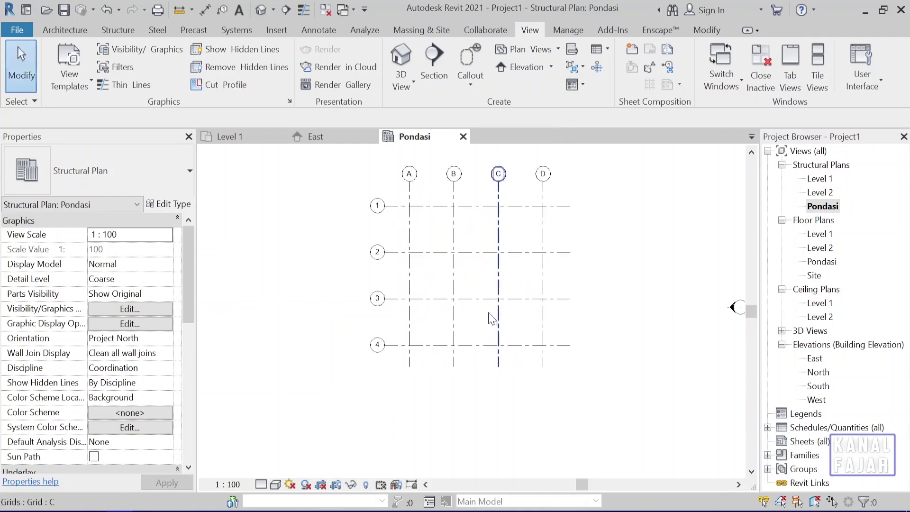
pyautogui.moveTo(524, 315); pyautogui.dragTo(512, 378, button='middle')
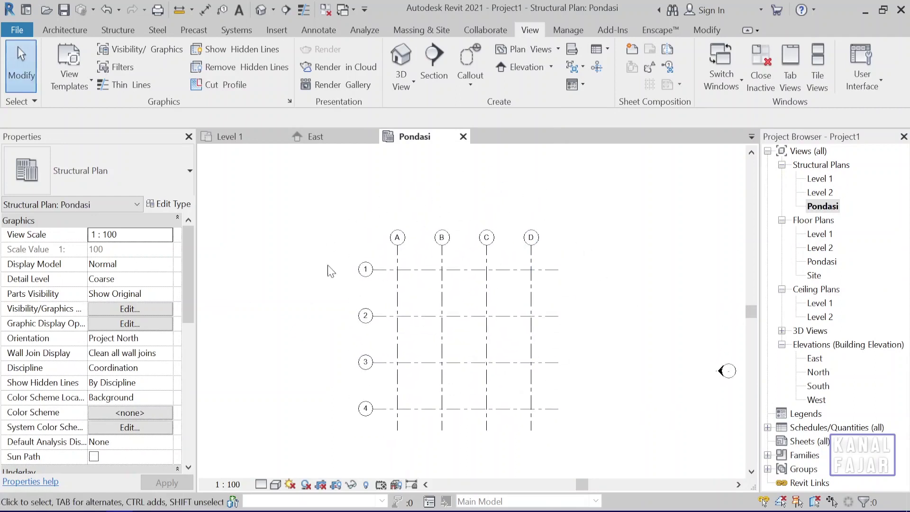
pyautogui.moveTo(389, 353); pyautogui.dragTo(386, 321, button='middle')
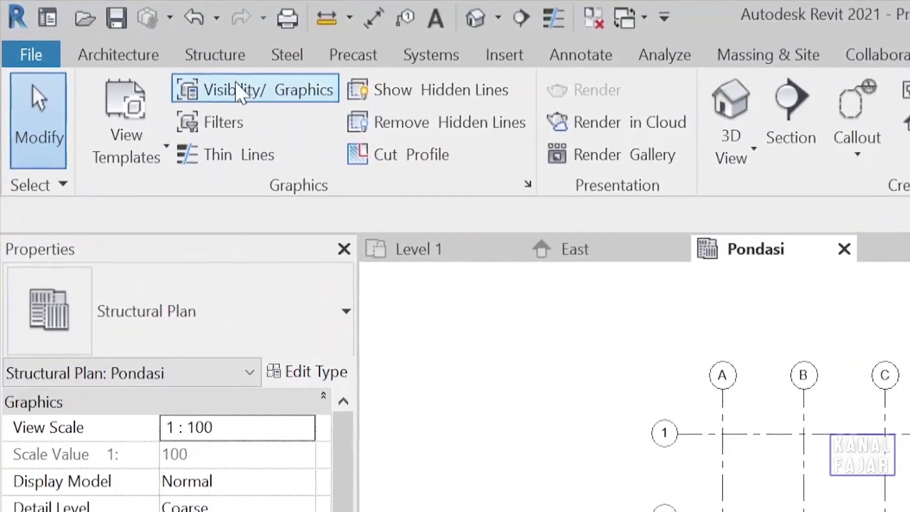
# Step: Start the Isolated foundation tool, accept loading a family, and browse to English > Structural Foundations
pyautogui.click(223, 55)
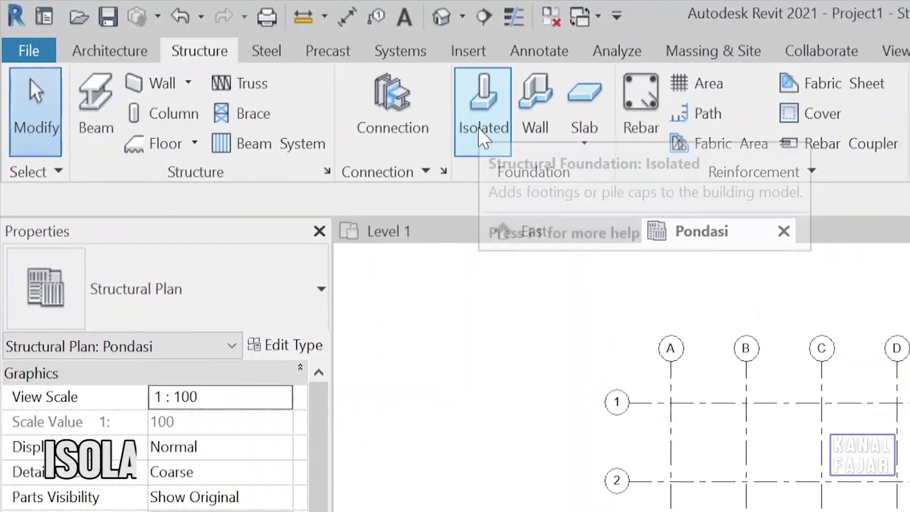
pyautogui.click(572, 125)
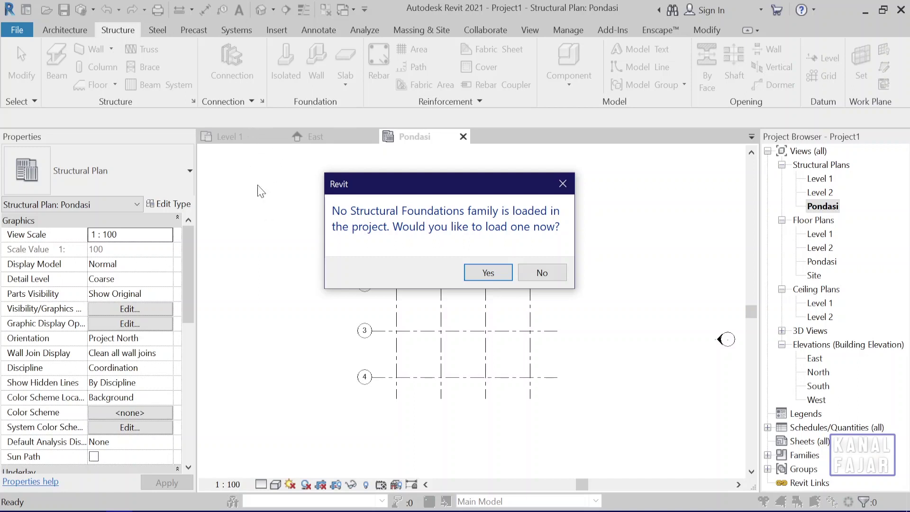
pyautogui.click(483, 275)
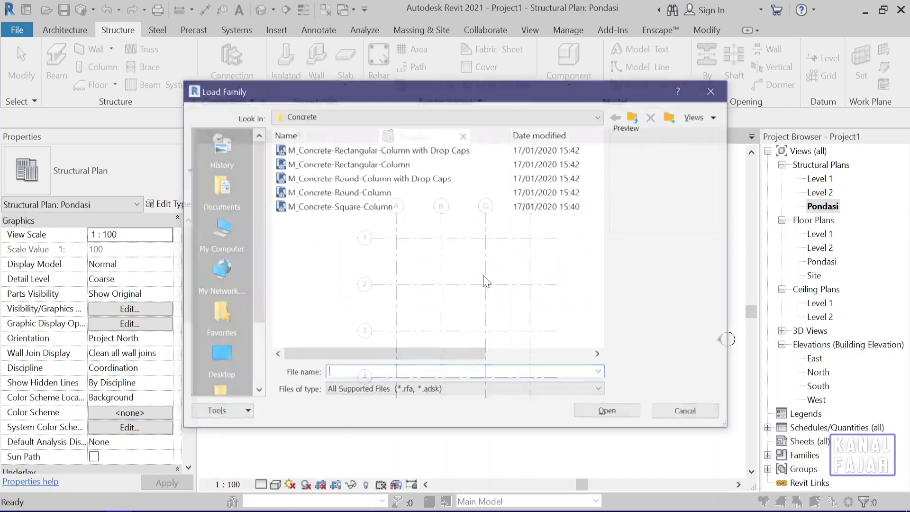
pyautogui.click(635, 115)
pyautogui.click(636, 115)
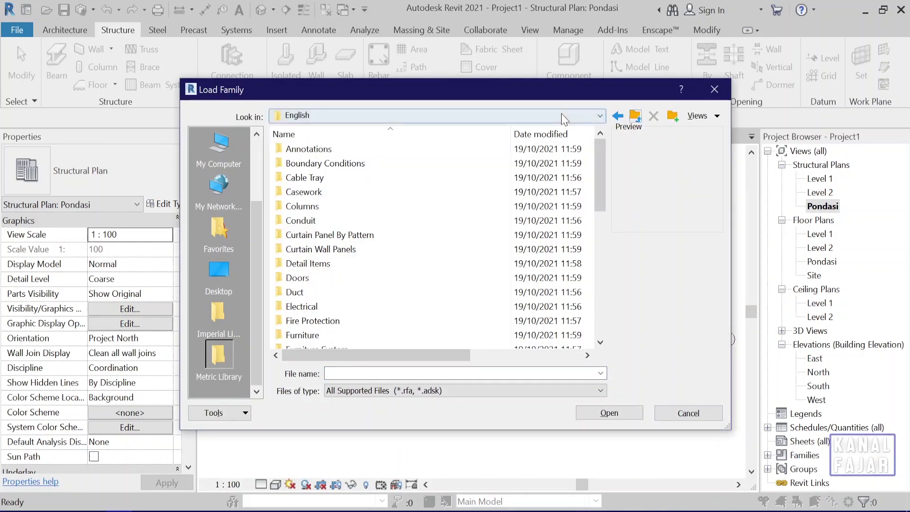
pyautogui.click(635, 115)
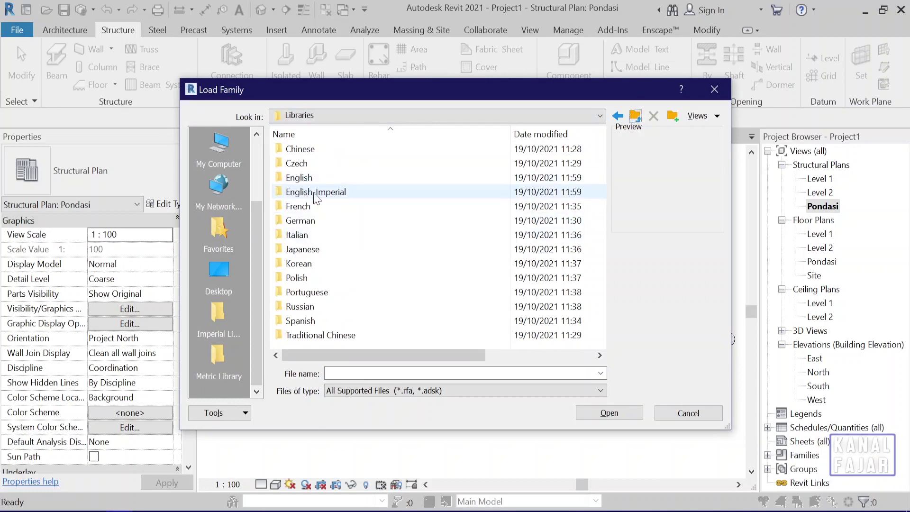
pyautogui.moveTo(316, 191)
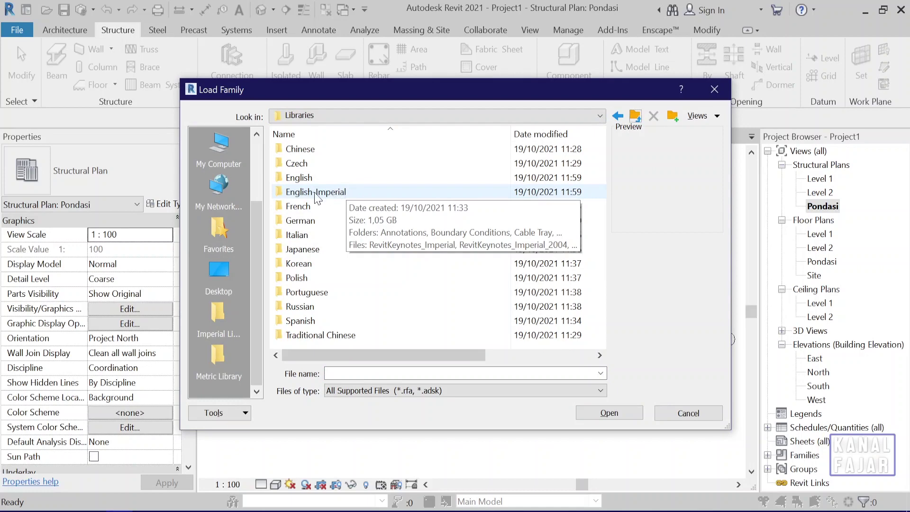
pyautogui.doubleClick(304, 182)
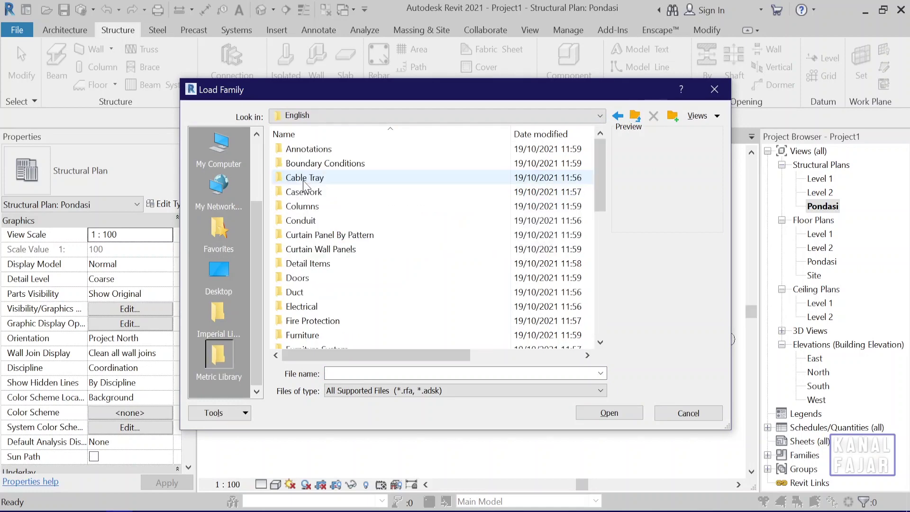
pyautogui.scroll(-10, 367, 285)
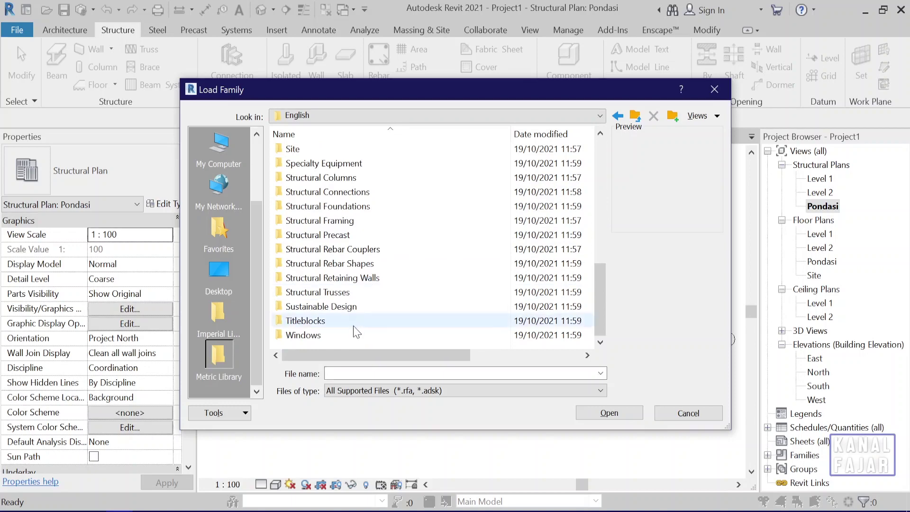
pyautogui.doubleClick(329, 207)
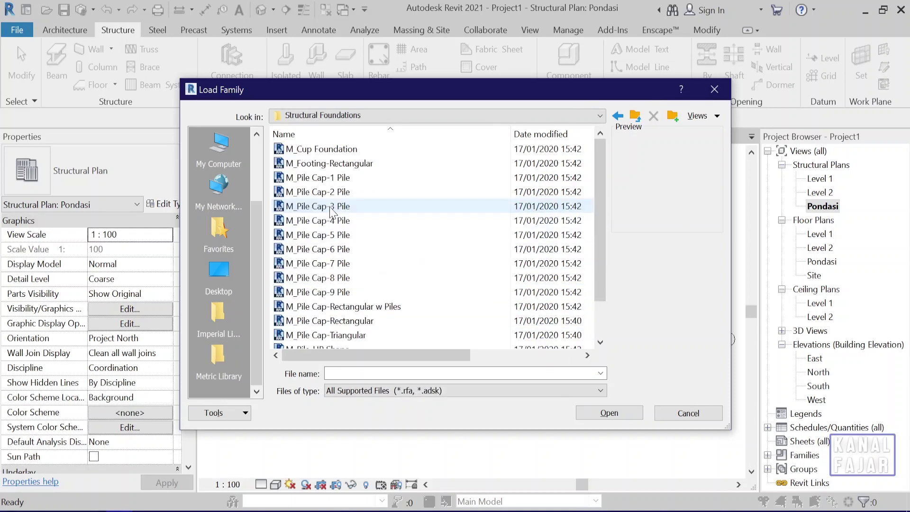
# Step: Preview the foundation families and load M_Footing-Rectangular.rfa
pyautogui.click(337, 150)
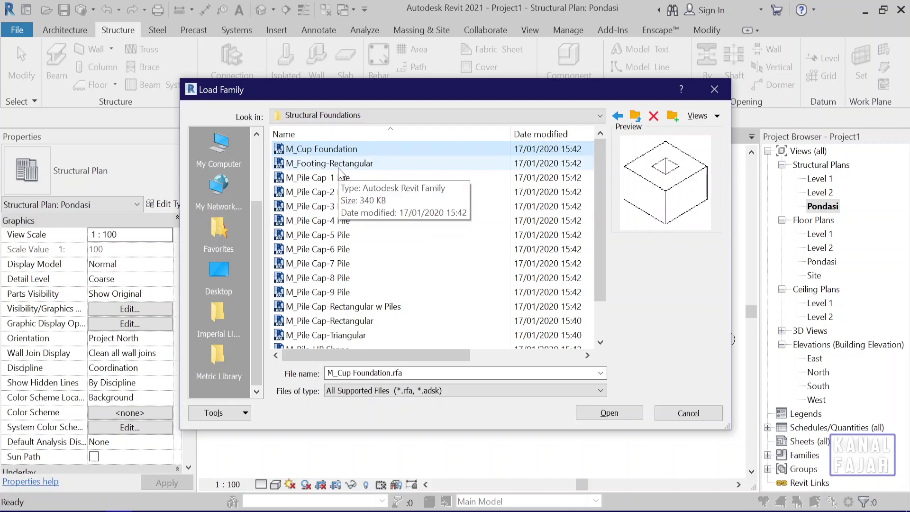
pyautogui.click(339, 168)
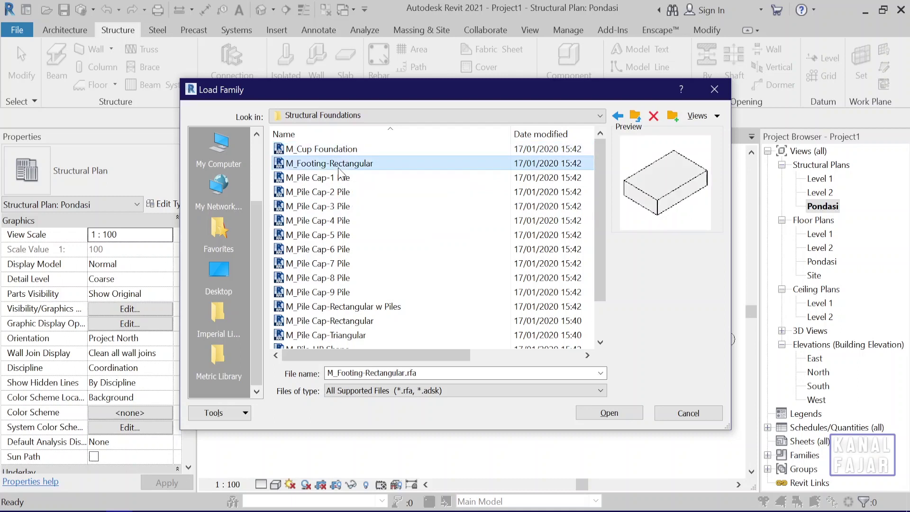
pyautogui.click(338, 178)
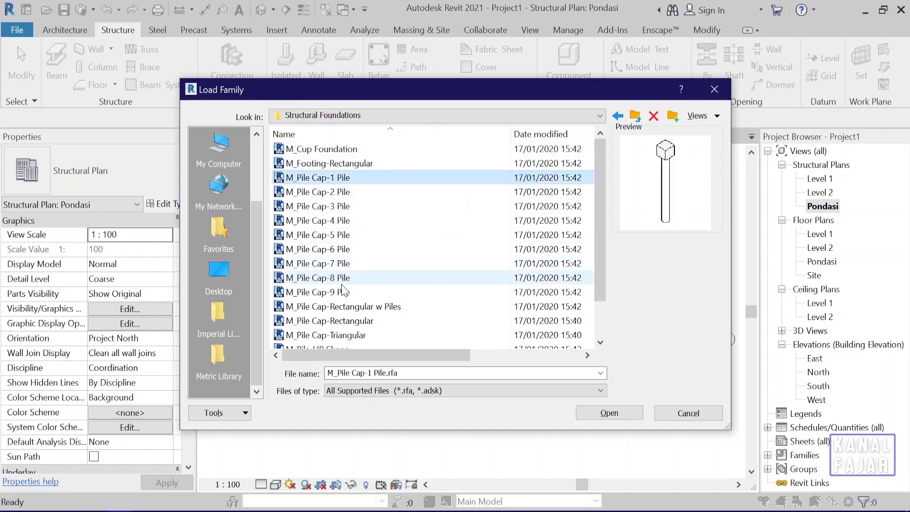
pyautogui.click(332, 235)
pyautogui.click(339, 307)
pyautogui.scroll(-1, 336, 318)
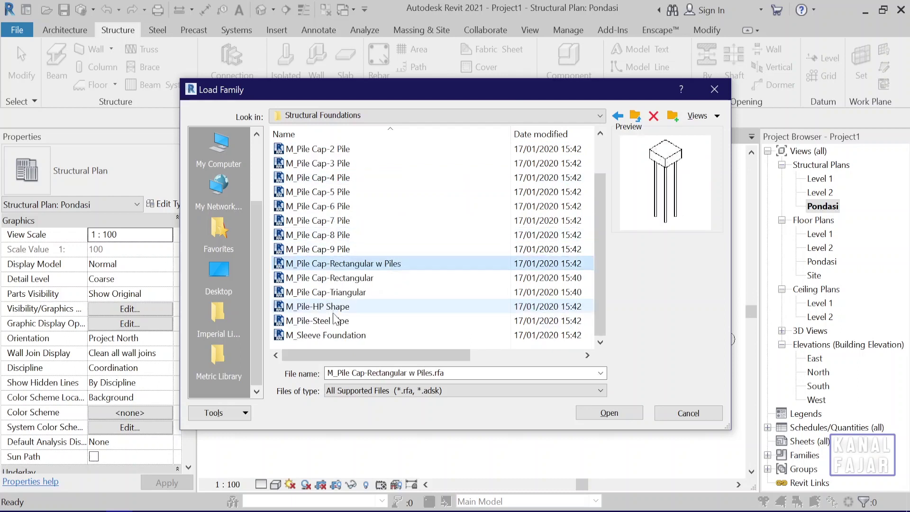
pyautogui.click(330, 326)
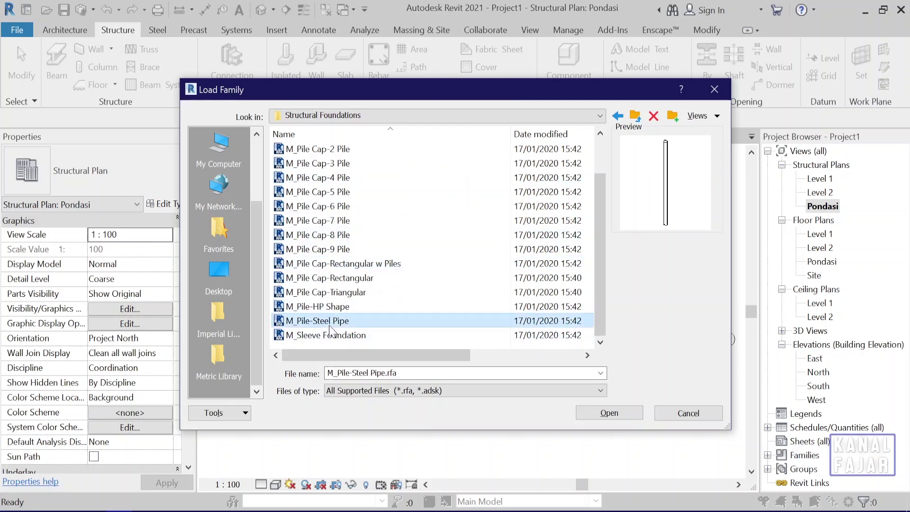
pyautogui.click(351, 335)
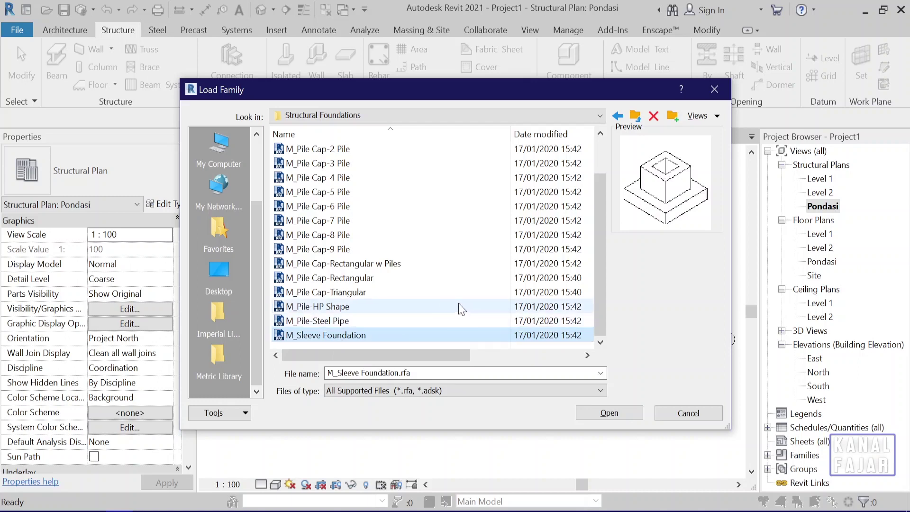
pyautogui.scroll(1, 428, 291)
pyautogui.moveTo(344, 264)
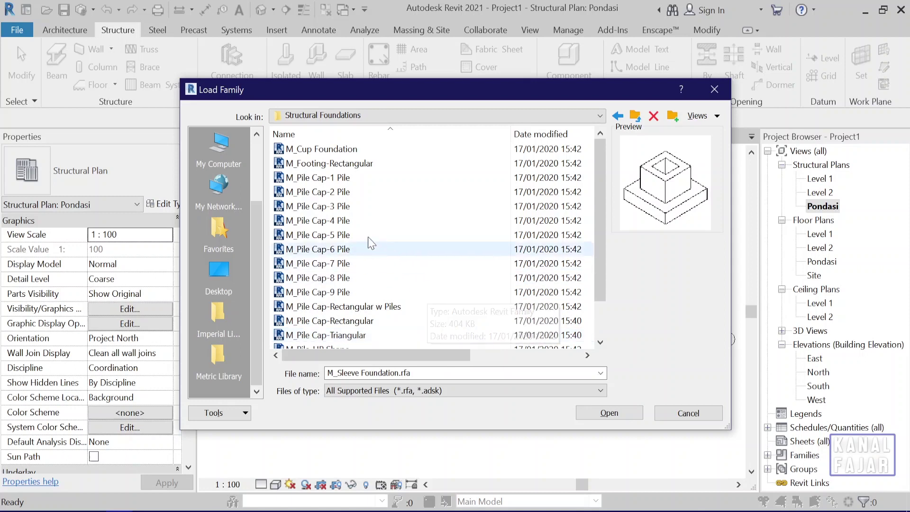
pyautogui.click(322, 166)
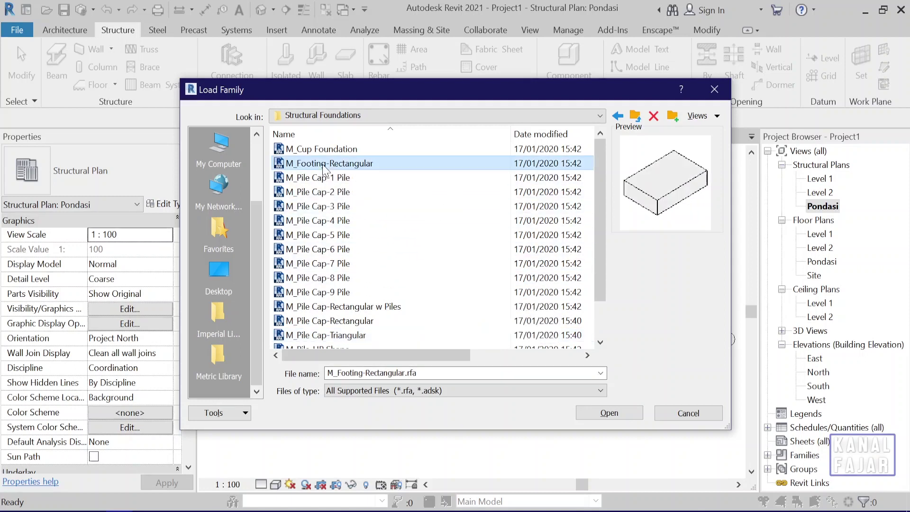
pyautogui.click(599, 414)
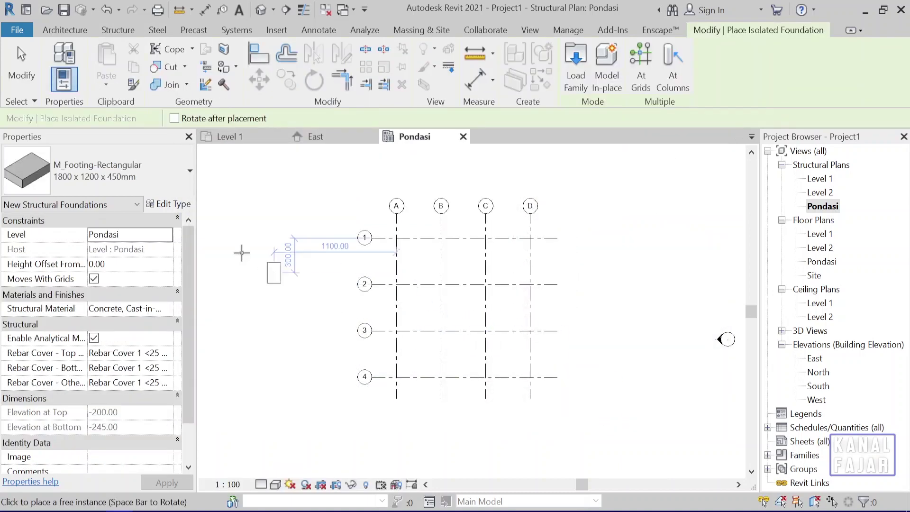
# Step: Duplicate the rectangular footing type as '1000 x 1000 x 300mm'
pyautogui.click(115, 172)
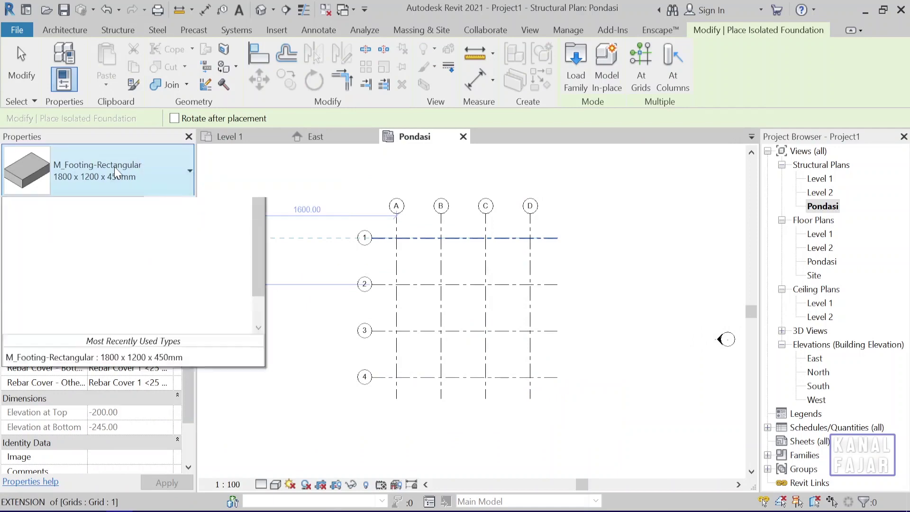
pyautogui.click(115, 172)
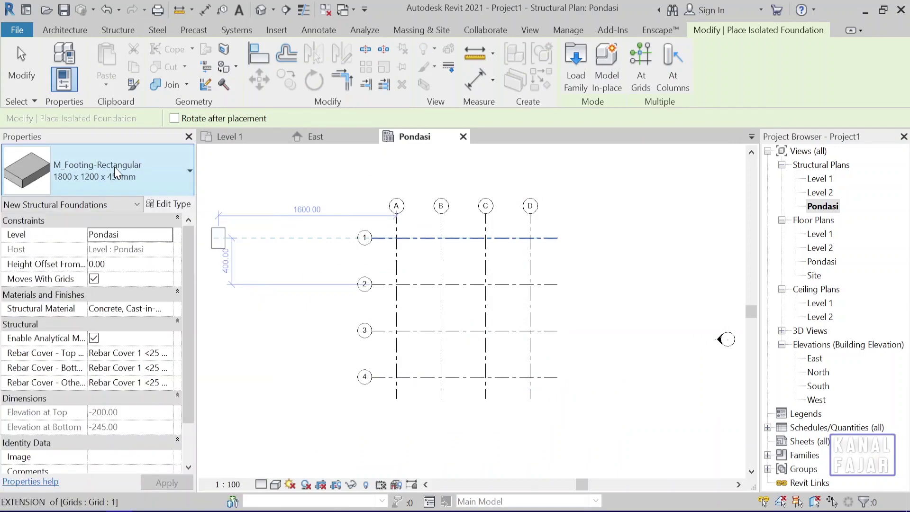
pyautogui.click(171, 205)
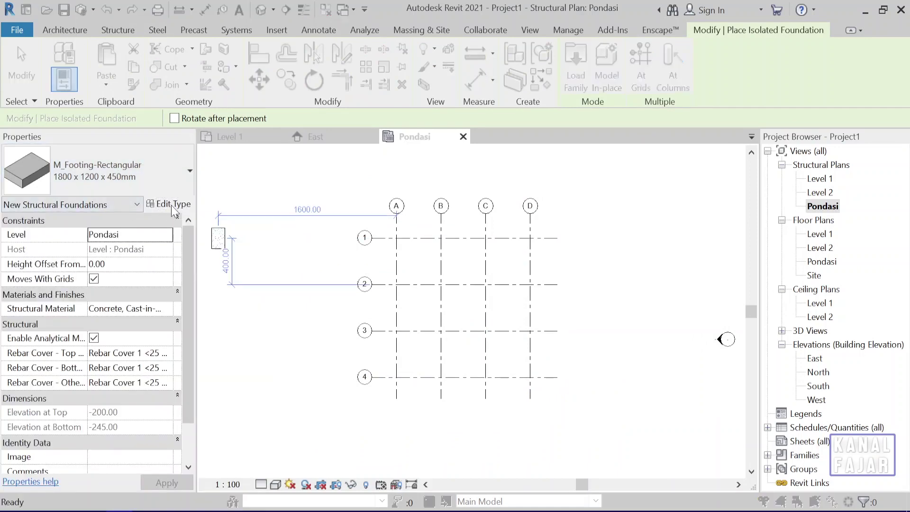
pyautogui.click(820, 128)
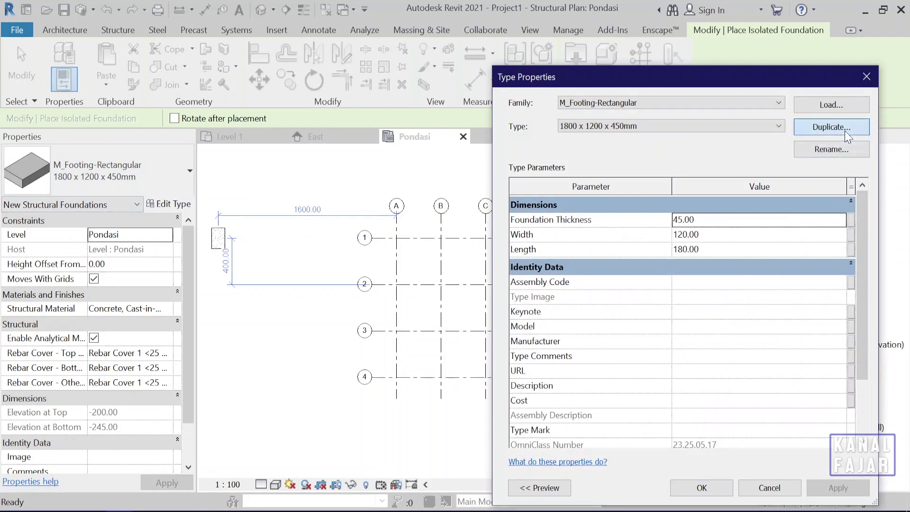
pyautogui.click(316, 248)
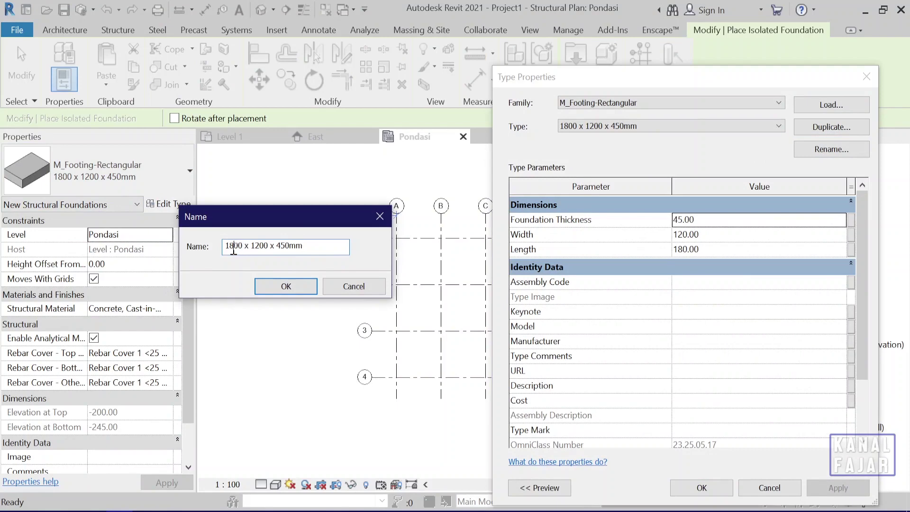
pyautogui.press('Delete')
pyautogui.write('0')
pyautogui.click(286, 286)
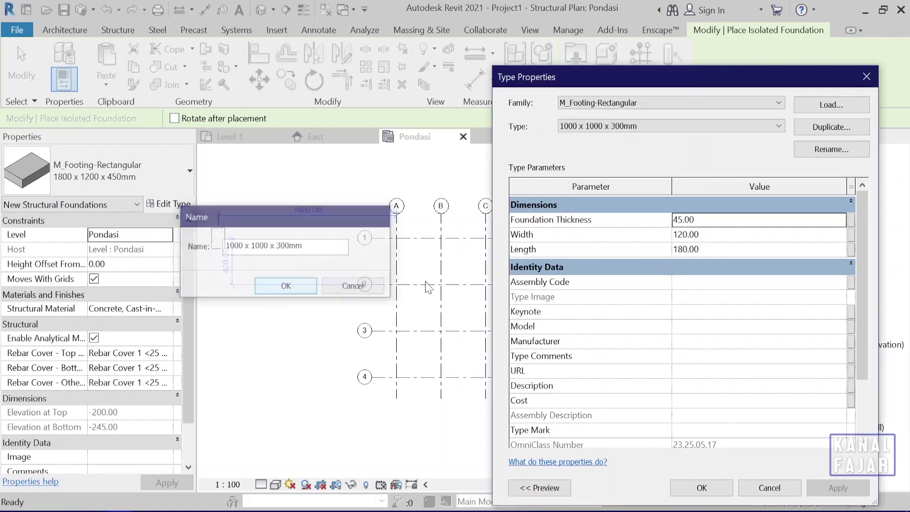
# Step: Set the new type's Foundation Thickness 30, Width 100 and Length 100
pyautogui.doubleClick(719, 218)
pyautogui.write('30')
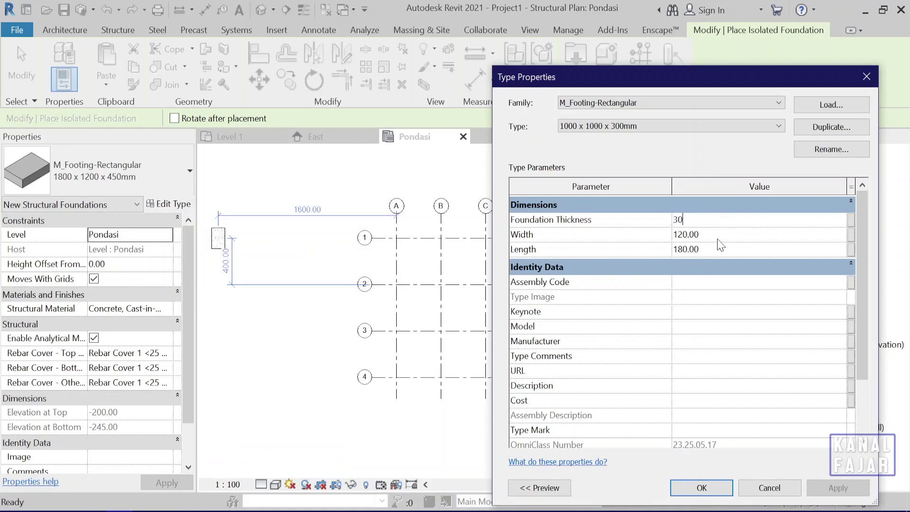
pyautogui.click(713, 234)
pyautogui.doubleClick(713, 235)
pyautogui.write('1')
pyautogui.doubleClick(714, 245)
pyautogui.write('1')
pyautogui.click(711, 488)
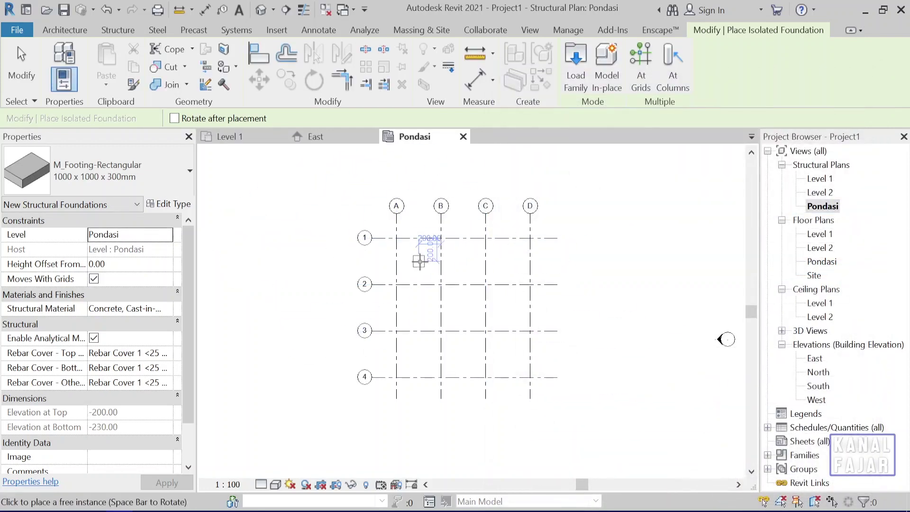
# Step: Place footings at grid intersections A1–D1 and A2–D2
pyautogui.scroll(3, 420, 260)
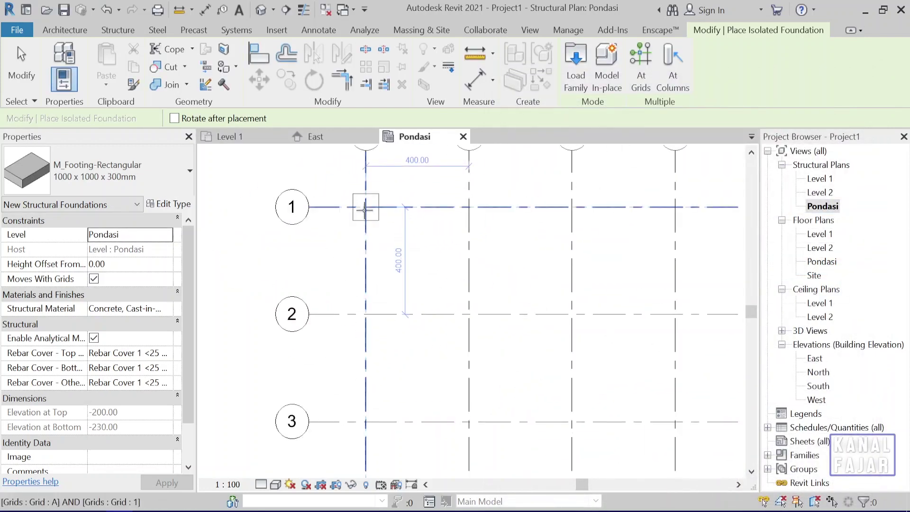
pyautogui.click(365, 207)
pyautogui.click(469, 207)
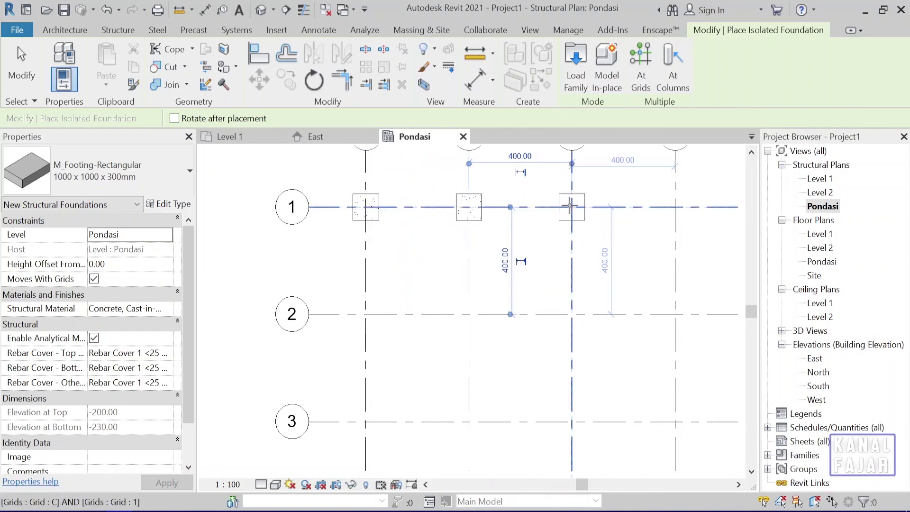
pyautogui.click(571, 207)
pyautogui.click(675, 207)
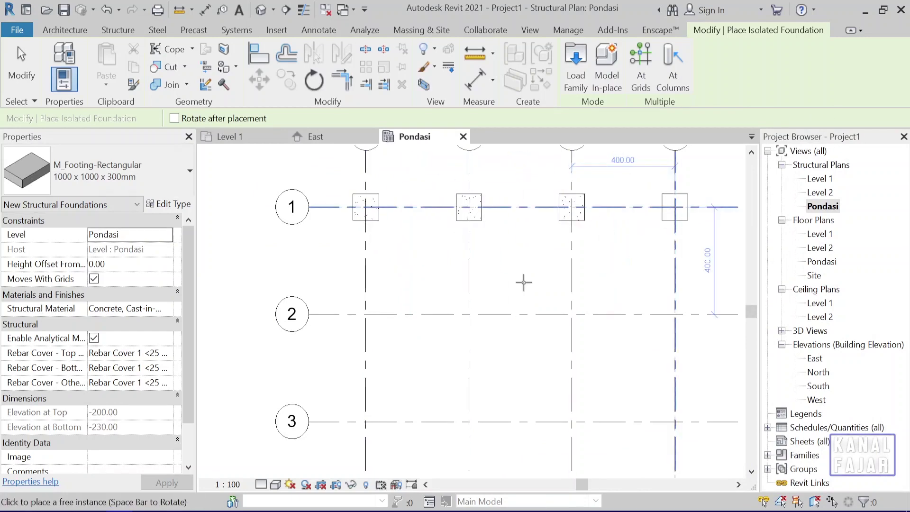
pyautogui.click(366, 313)
pyautogui.scroll(-3, 506, 352)
pyautogui.scroll(1, 469, 308)
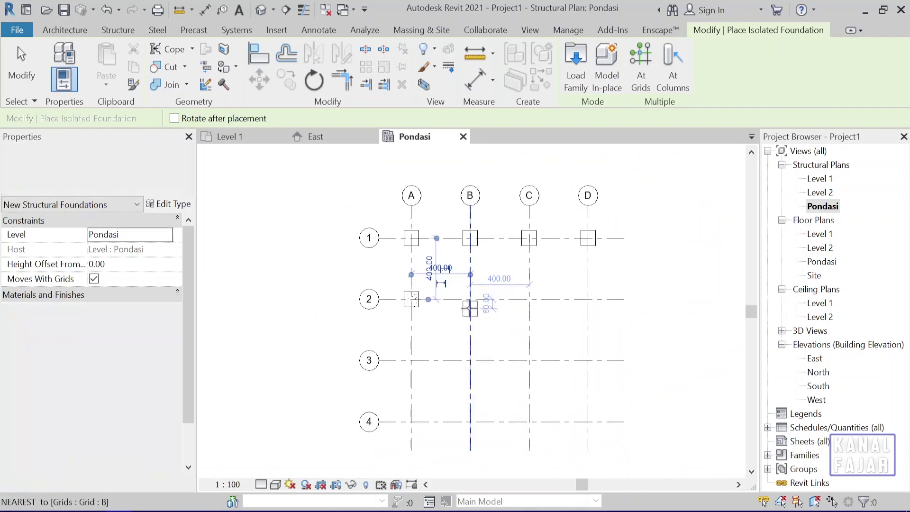
pyautogui.click(469, 299)
pyautogui.click(529, 299)
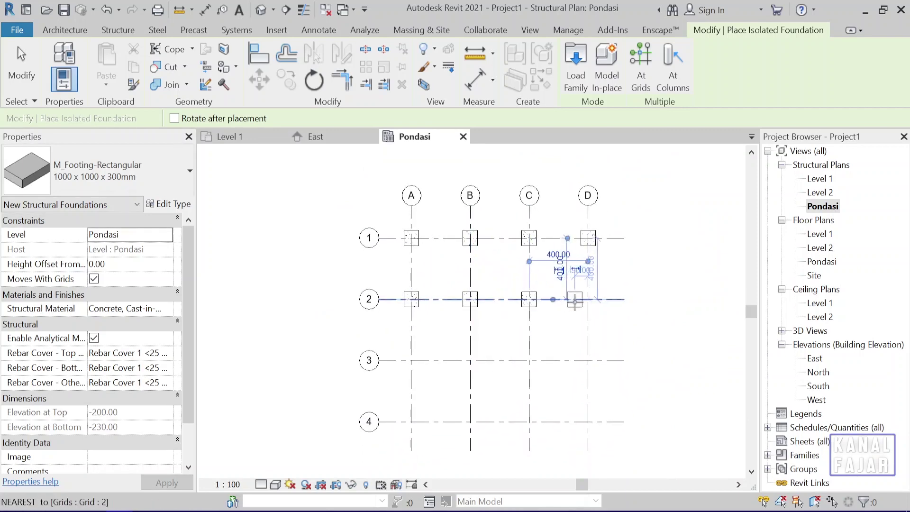
pyautogui.click(588, 299)
# Step: Place footings at grid intersections D3–A3 and A4–D4
pyautogui.click(588, 360)
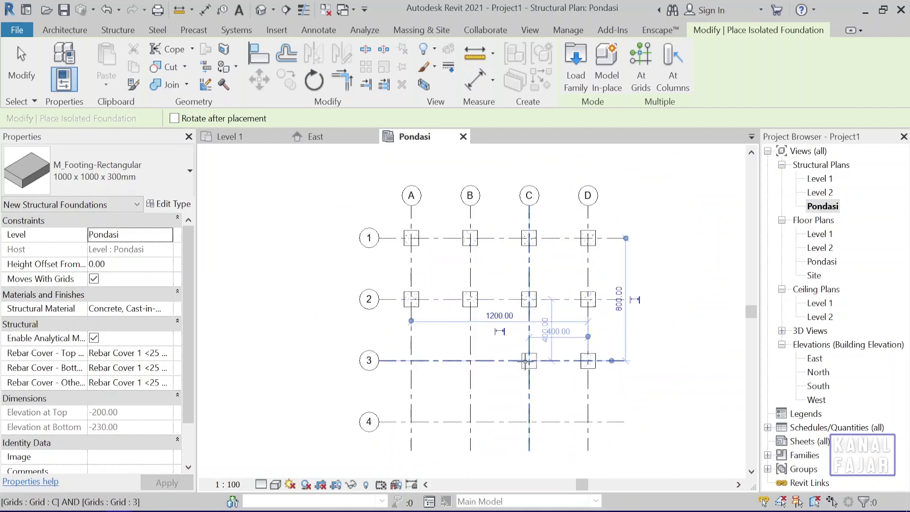
pyautogui.click(529, 360)
pyautogui.click(470, 361)
pyautogui.click(411, 360)
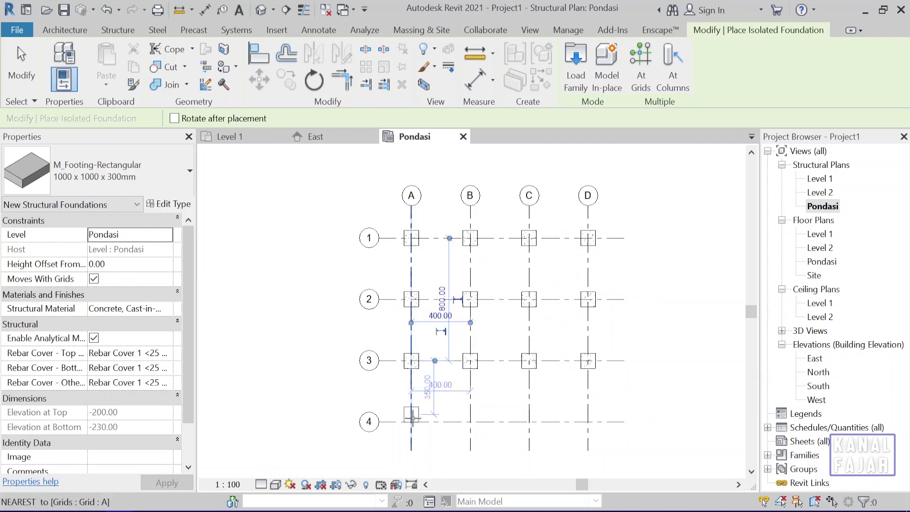
pyautogui.click(411, 422)
pyautogui.click(469, 422)
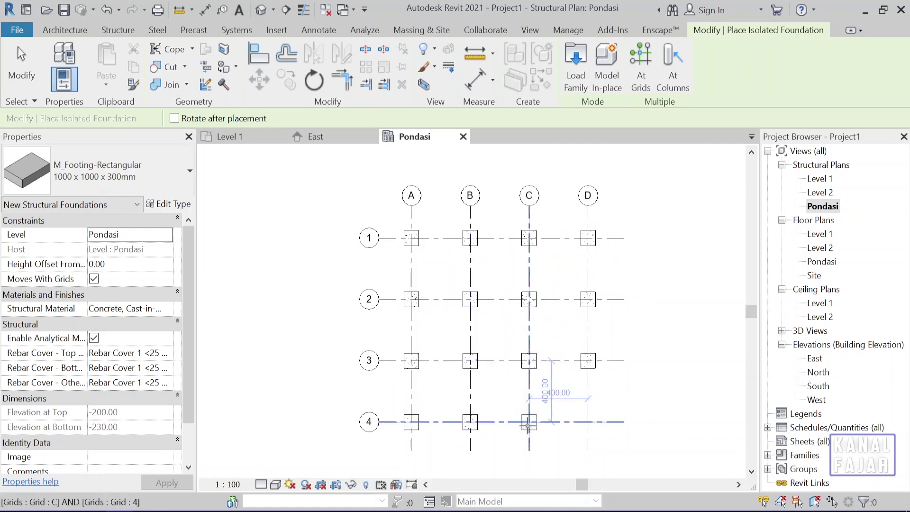
pyautogui.click(529, 422)
pyautogui.click(588, 422)
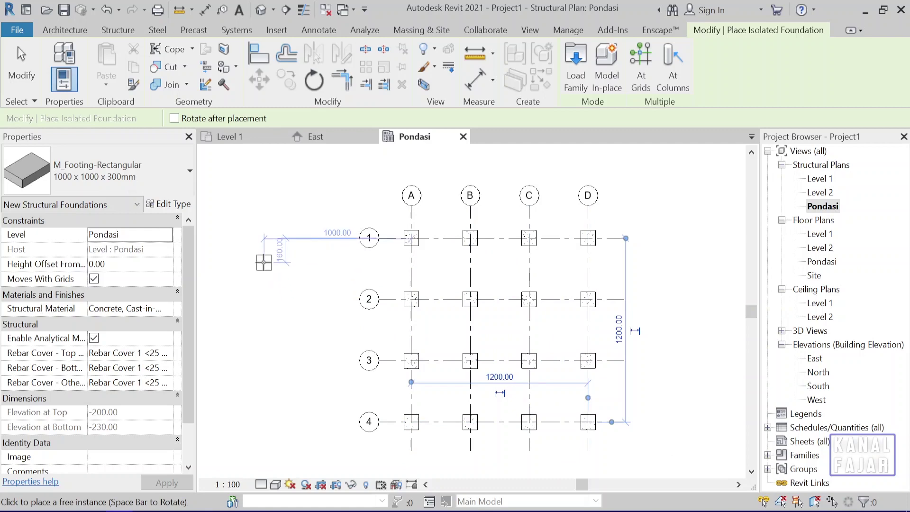
# Step: Exit footing placement and view the sixteen footings from the front in the default 3D view
pyautogui.press('Escape')
pyautogui.press('Escape')
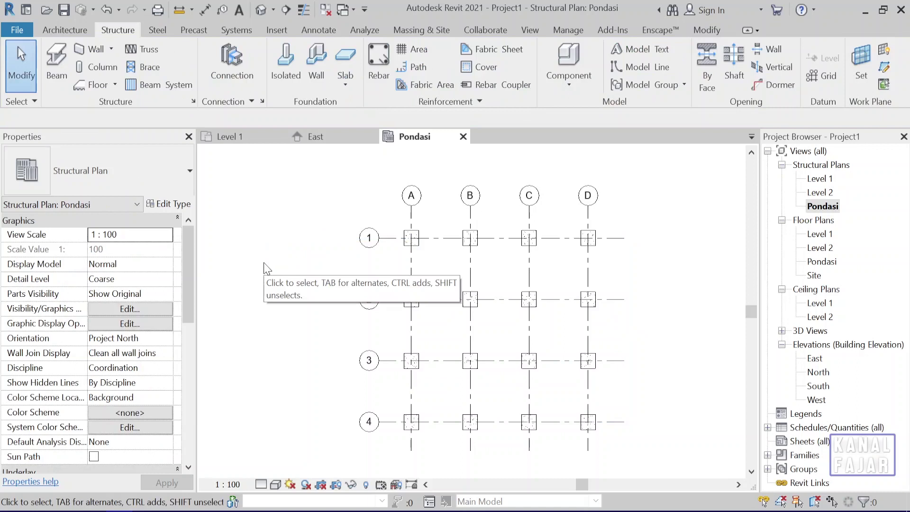
pyautogui.click(260, 10)
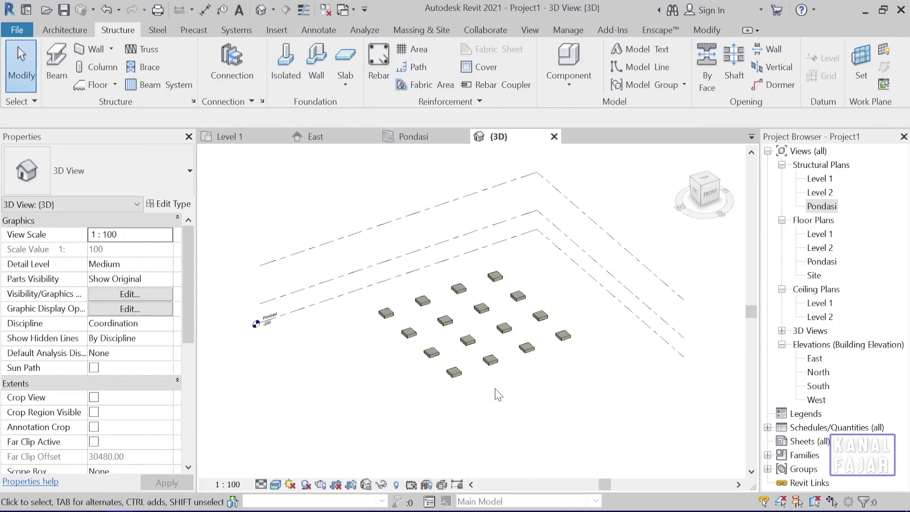
pyautogui.moveTo(498, 395)
pyautogui.keyDown('shift'); pyautogui.mouseDown(button='middle')
pyautogui.moveTo(421, 297)
pyautogui.moveTo(365, 313)
pyautogui.moveTo(408, 308)
pyautogui.moveTo(396, 339)
pyautogui.moveTo(473, 406)
pyautogui.moveTo(436, 329)
pyautogui.moveTo(419, 384)
pyautogui.mouseUp(button='middle'); pyautogui.keyUp('shift')
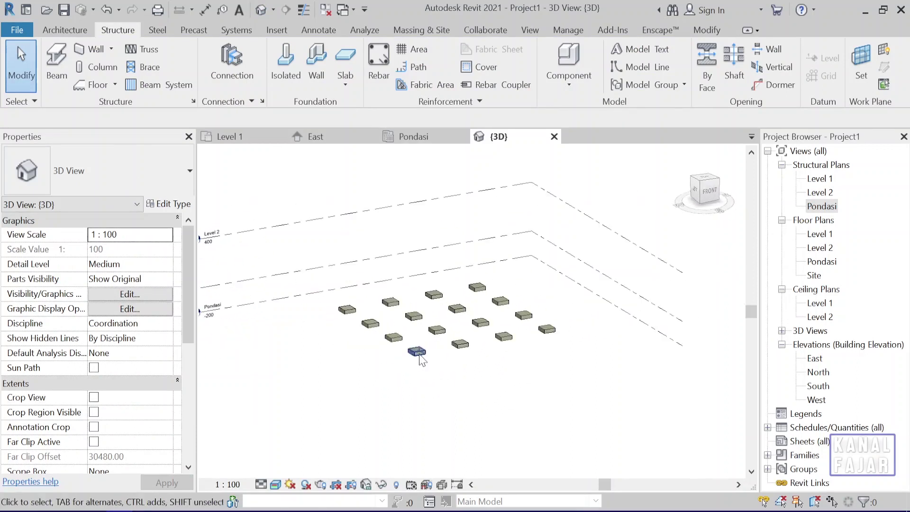
# Step: Switch to the East elevation and zoom in to inspect one footing
pyautogui.click(306, 137)
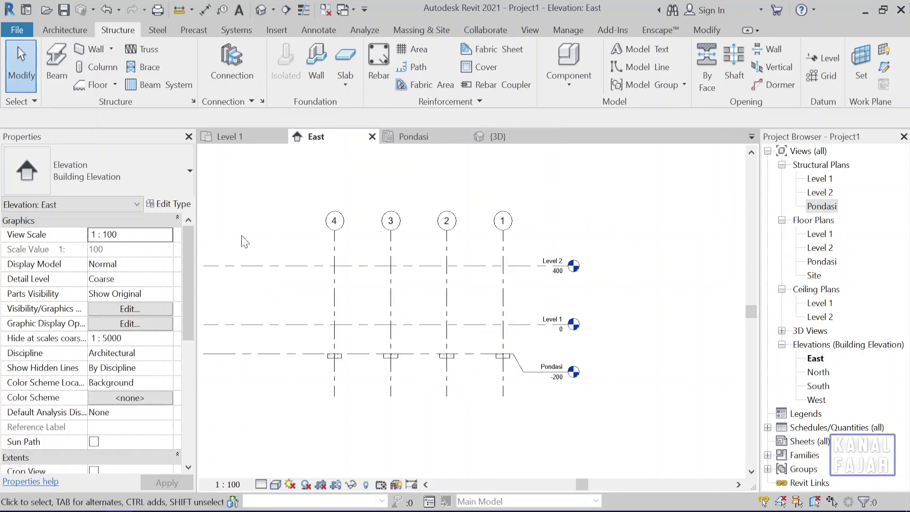
pyautogui.scroll(2, 522, 387)
pyautogui.scroll(2, 495, 380)
pyautogui.scroll(1, 494, 381)
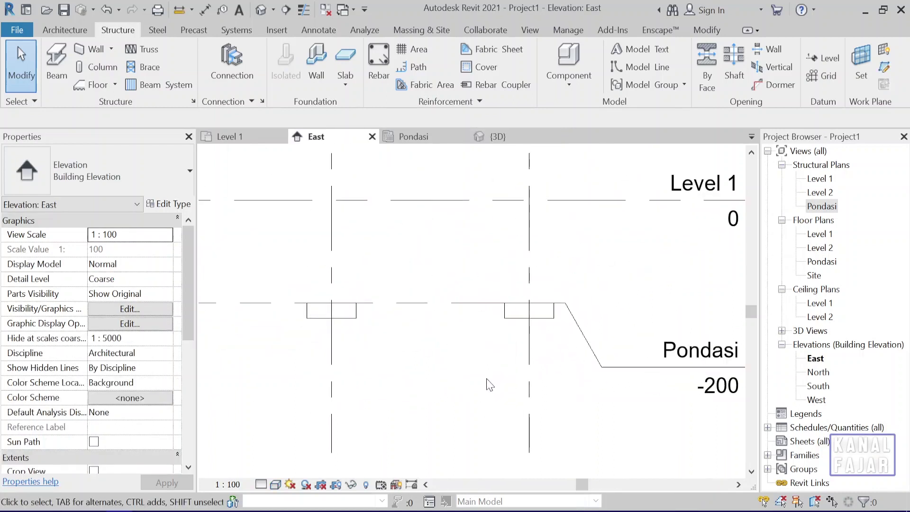
pyautogui.scroll(-2, 494, 381)
pyautogui.scroll(-2, 494, 380)
pyautogui.scroll(4, 558, 384)
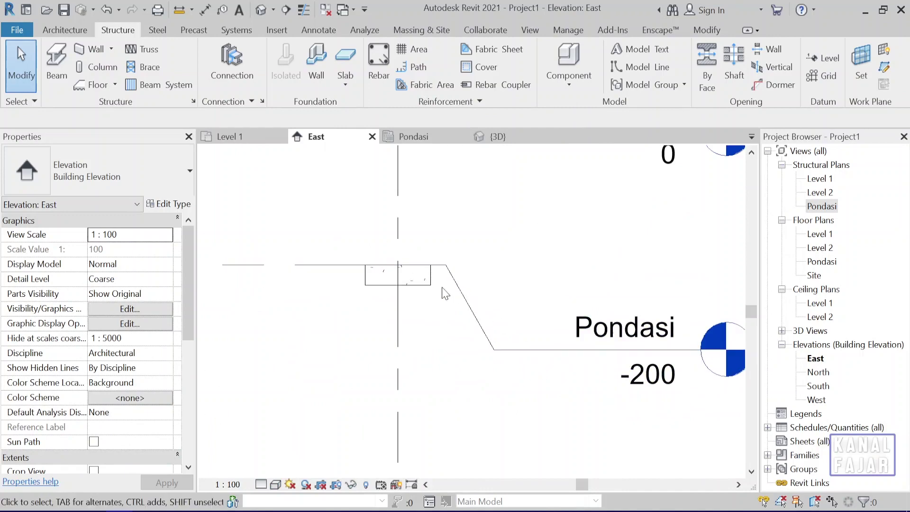
pyautogui.click(417, 280)
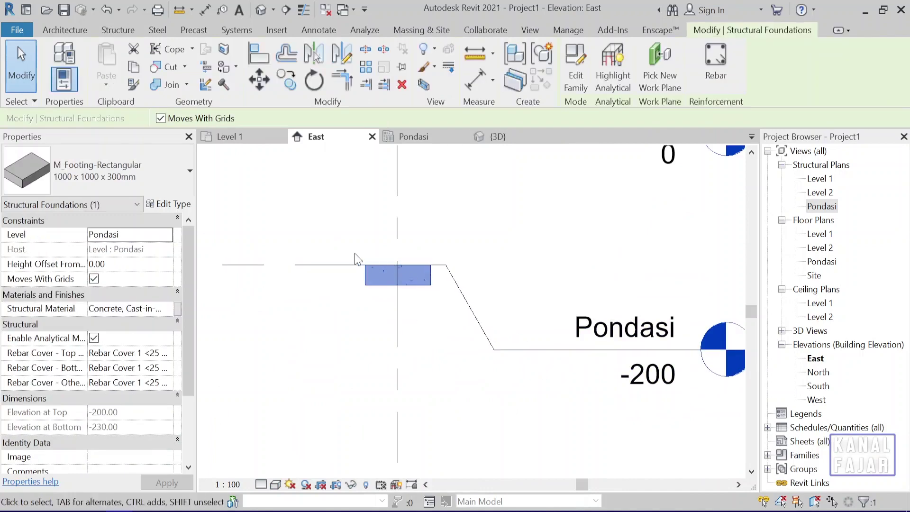
pyautogui.scroll(2, 459, 267)
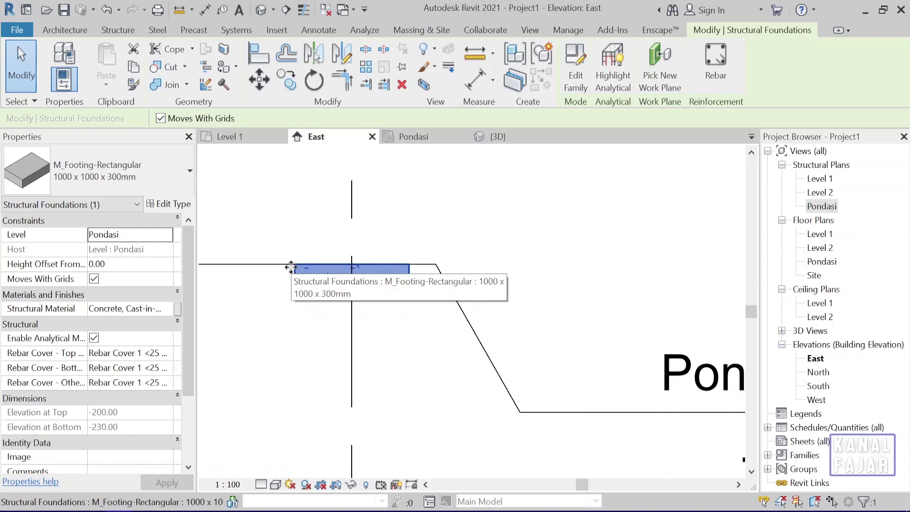
pyautogui.click(298, 345)
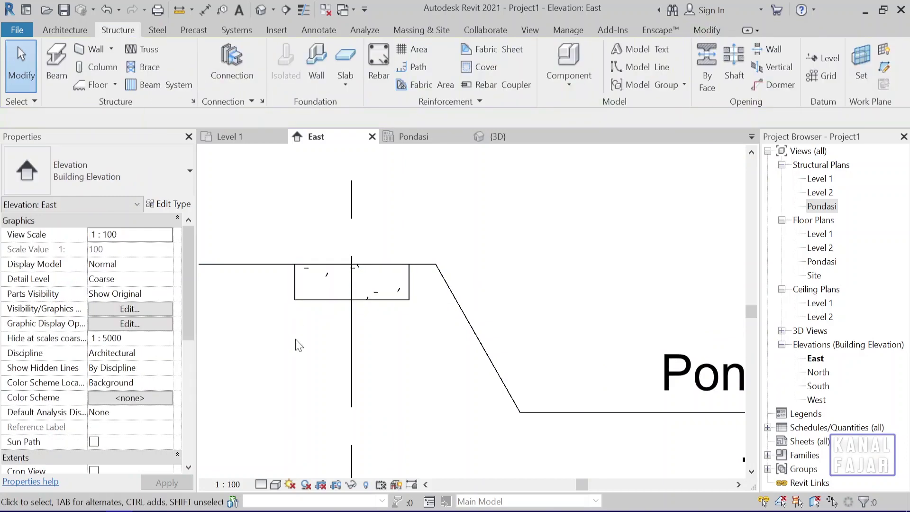
# Step: Measure the footing's 30 thickness against the Pondasi level line with an aligned dimension
pyautogui.press('d')
pyautogui.press('i')
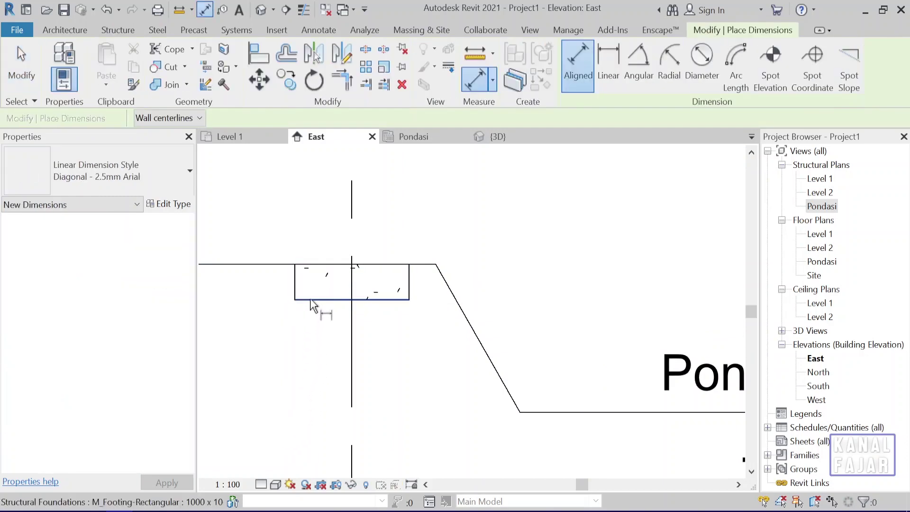
pyautogui.click(312, 266)
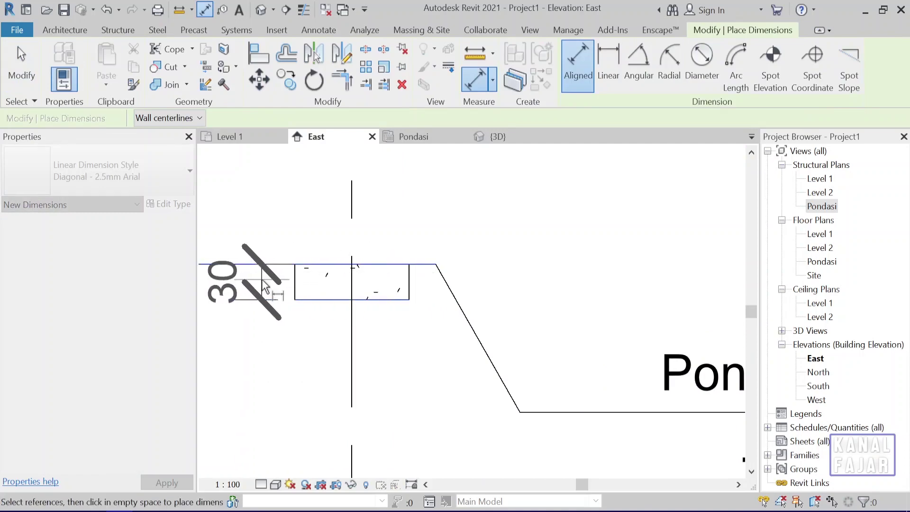
pyautogui.press('Escape')
pyautogui.press('Escape')
pyautogui.scroll(-3, 451, 413)
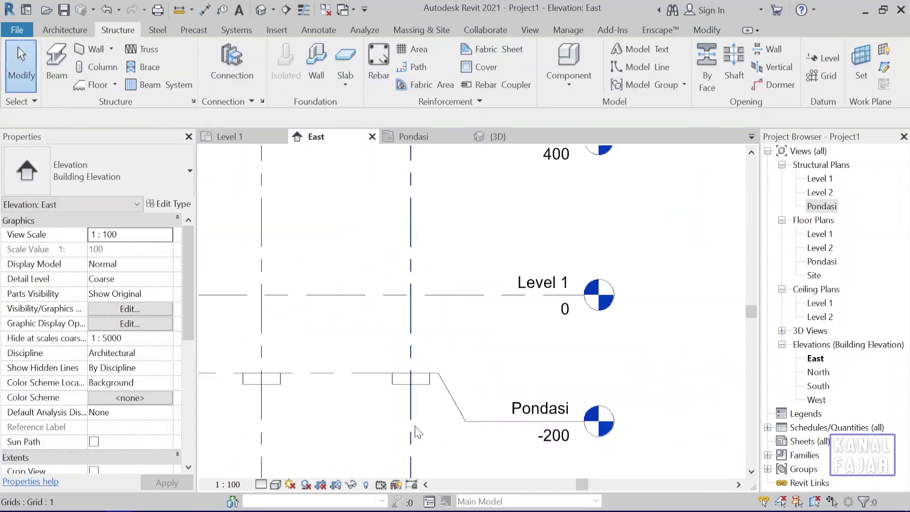
pyautogui.moveTo(441, 424); pyautogui.dragTo(460, 429, button='middle')
# Step: Orbit and zoom the 3D view around the 4×4 footing grid below Level 2
pyautogui.click(484, 137)
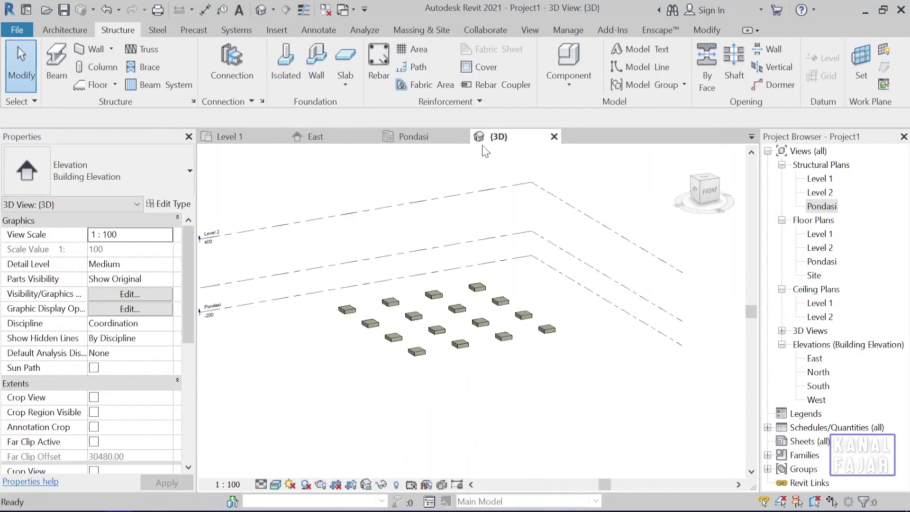
pyautogui.moveTo(451, 374)
pyautogui.keyDown('shift'); pyautogui.mouseDown(button='middle')
pyautogui.moveTo(475, 399)
pyautogui.moveTo(430, 373)
pyautogui.mouseUp(button='middle'); pyautogui.keyUp('shift')
pyautogui.scroll(3, 431, 374)
pyautogui.moveTo(463, 406)
pyautogui.keyDown('shift'); pyautogui.mouseDown(button='middle')
pyautogui.moveTo(488, 397)
pyautogui.moveTo(473, 351)
pyautogui.moveTo(539, 429)
pyautogui.moveTo(501, 400)
pyautogui.moveTo(513, 409)
pyautogui.moveTo(514, 396)
pyautogui.mouseUp(button='middle'); pyautogui.keyUp('shift')
pyautogui.scroll(-5, 502, 403)
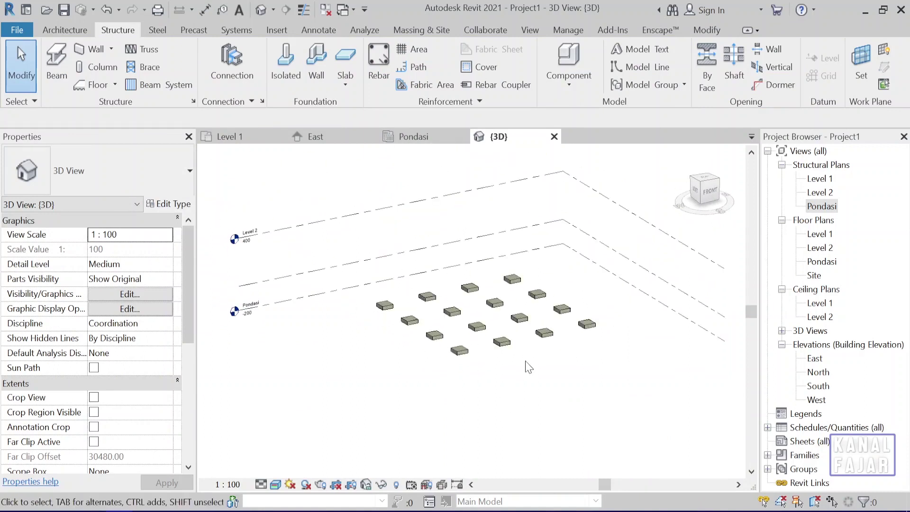